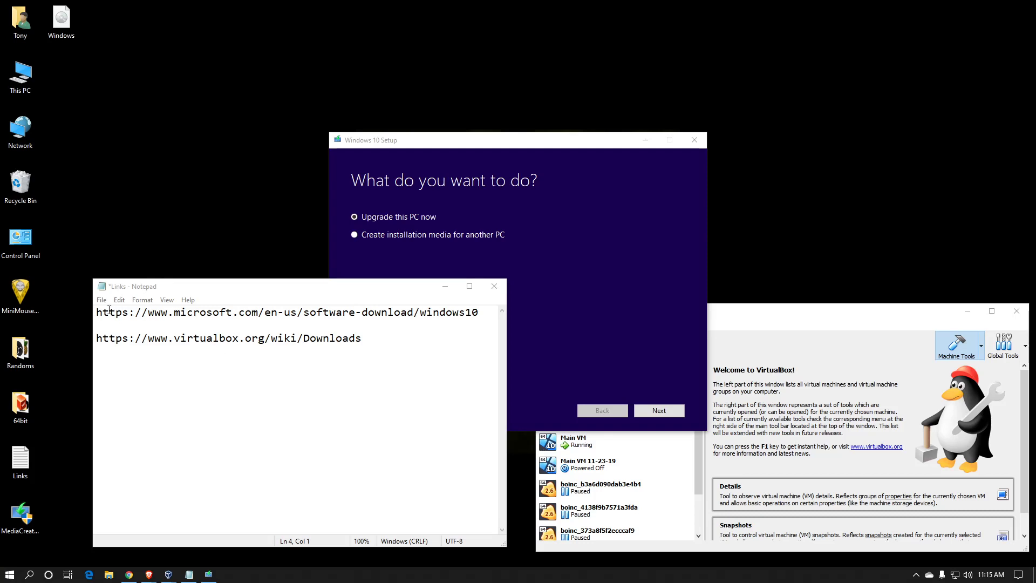
# Switch to Chrome and view the Windows 10 download page matching the Microsoft link in the Links notes.
pyautogui.moveTo(97, 312); pyautogui.dragTo(479, 319)
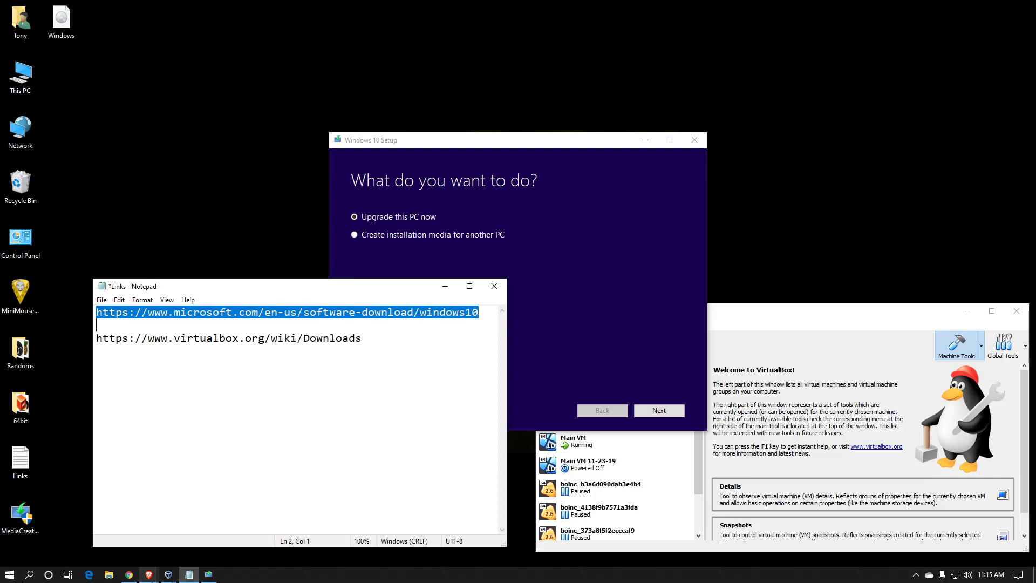
pyautogui.click(129, 574)
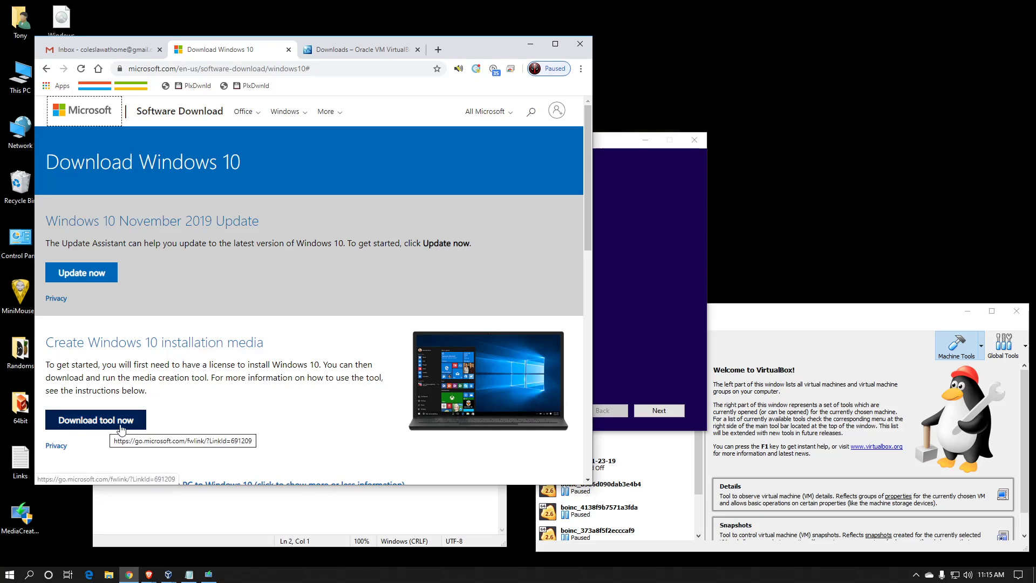
pyautogui.click(538, 48)
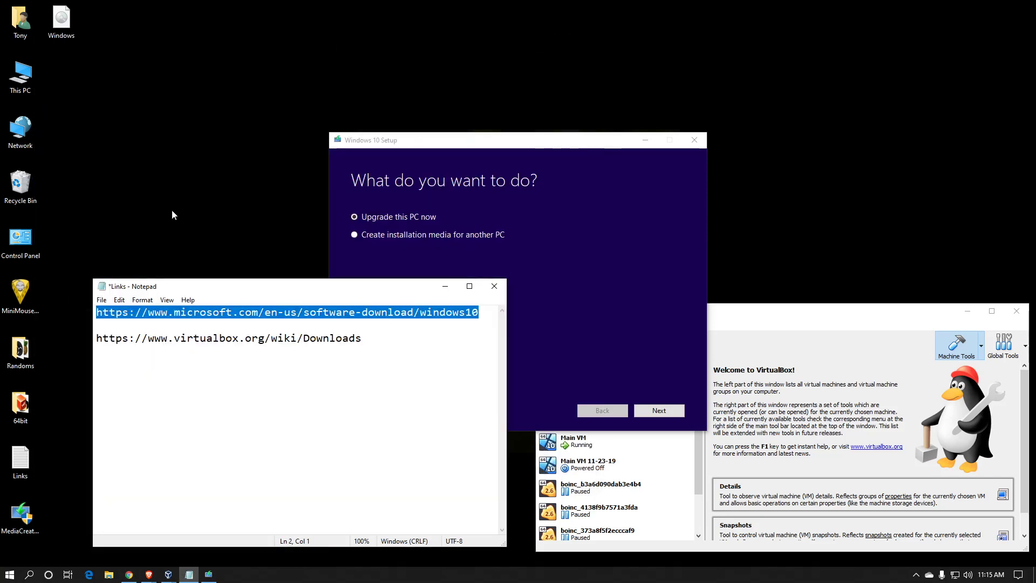
# In Windows 10 Setup, choose to create installation media for another PC and continue.
pyautogui.click(511, 147)
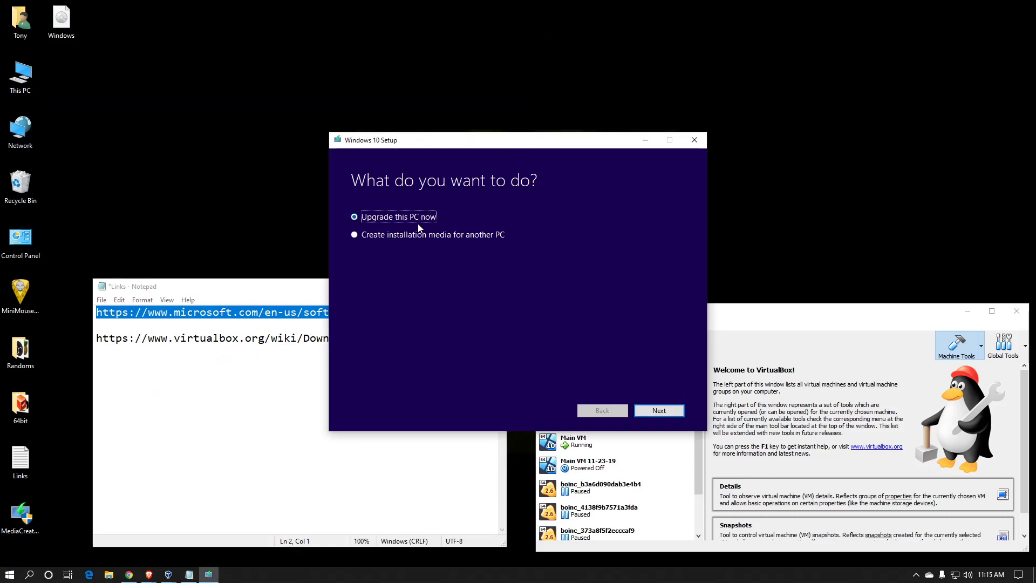
pyautogui.click(385, 237)
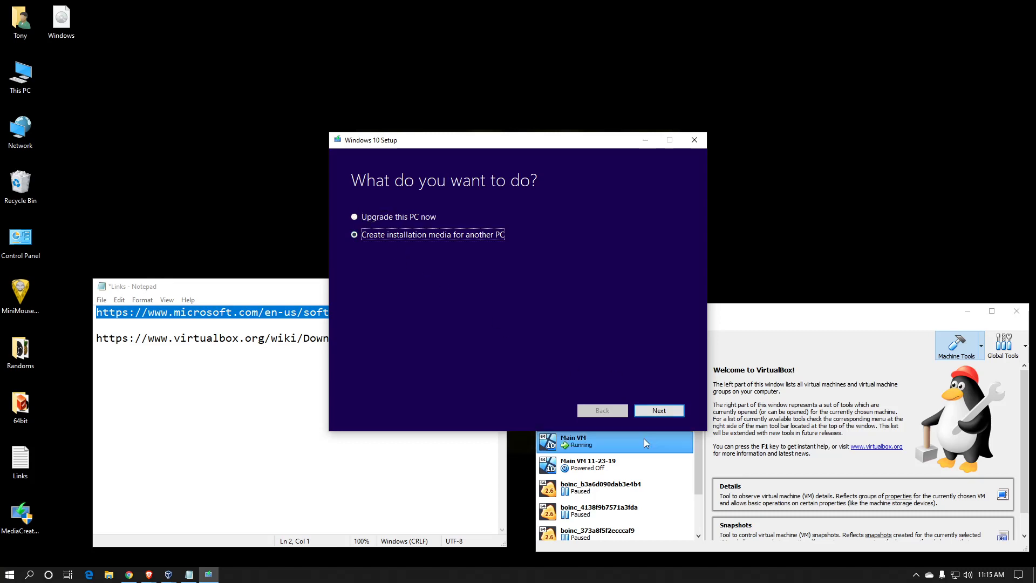
pyautogui.click(658, 411)
# Set the installation media to English (United States), Windows 10 Pro and Both architectures, and continue.
pyautogui.click(505, 229)
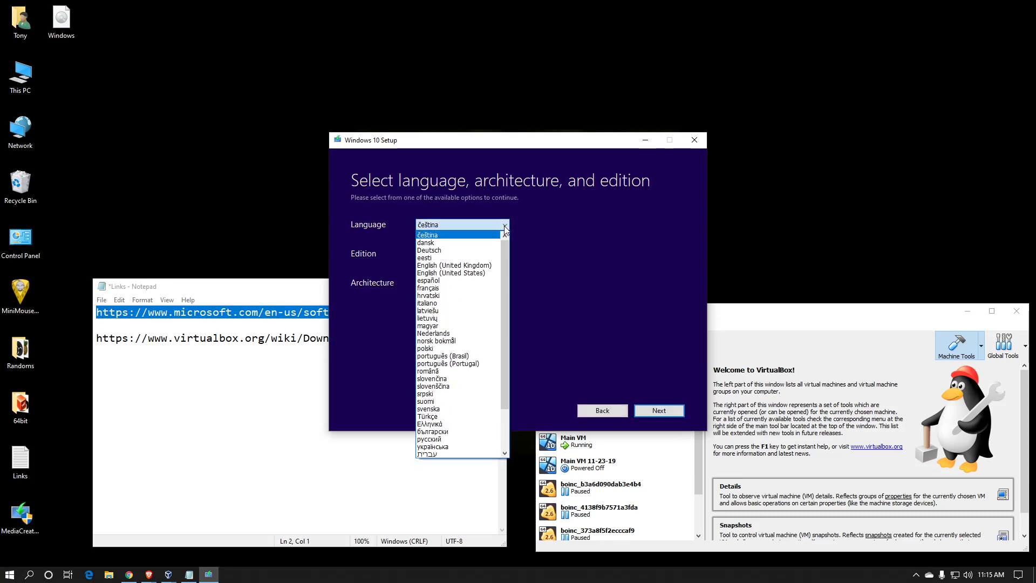
pyautogui.click(488, 278)
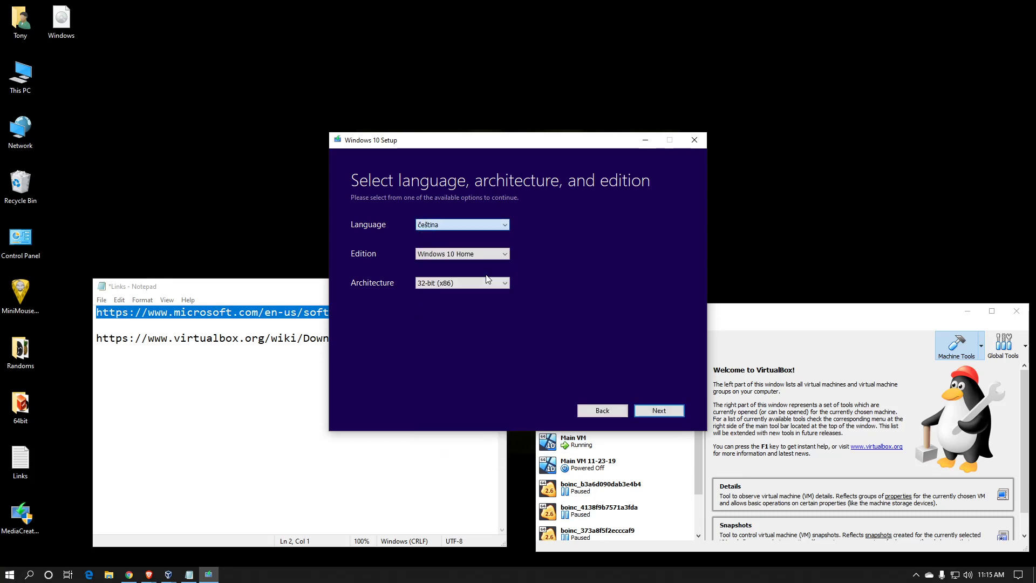
pyautogui.click(461, 256)
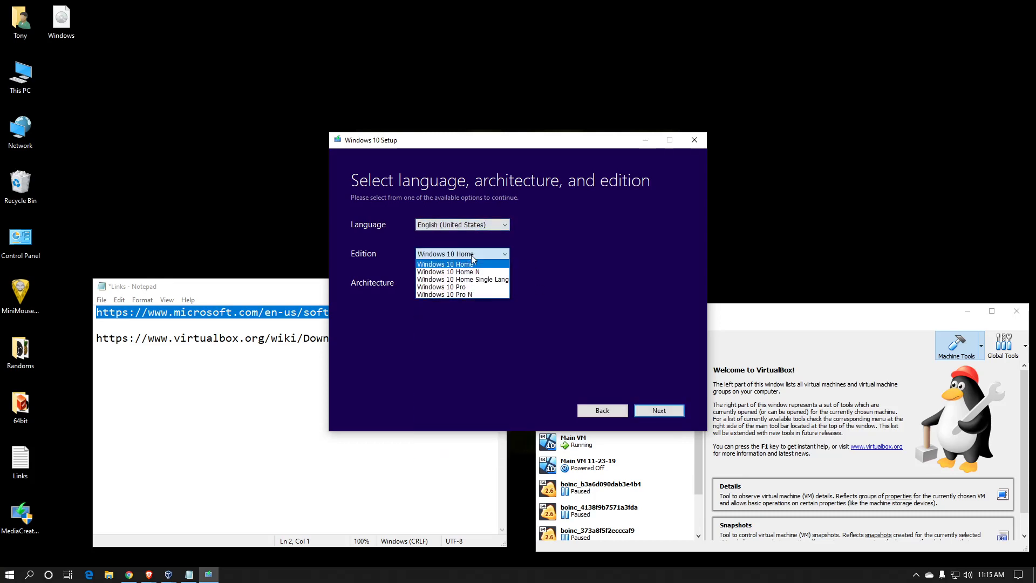
pyautogui.click(469, 287)
pyautogui.click(477, 284)
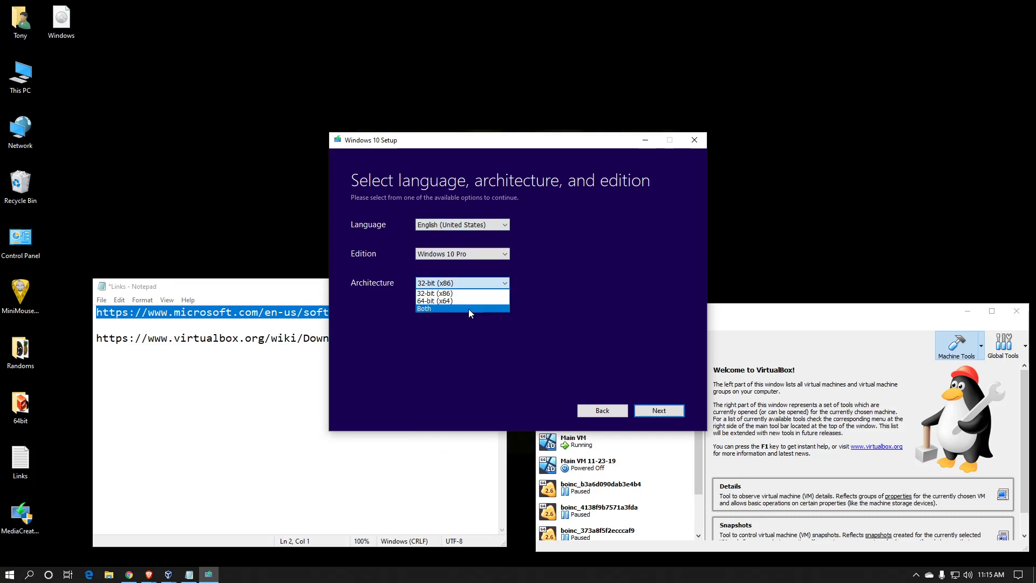
pyautogui.click(468, 308)
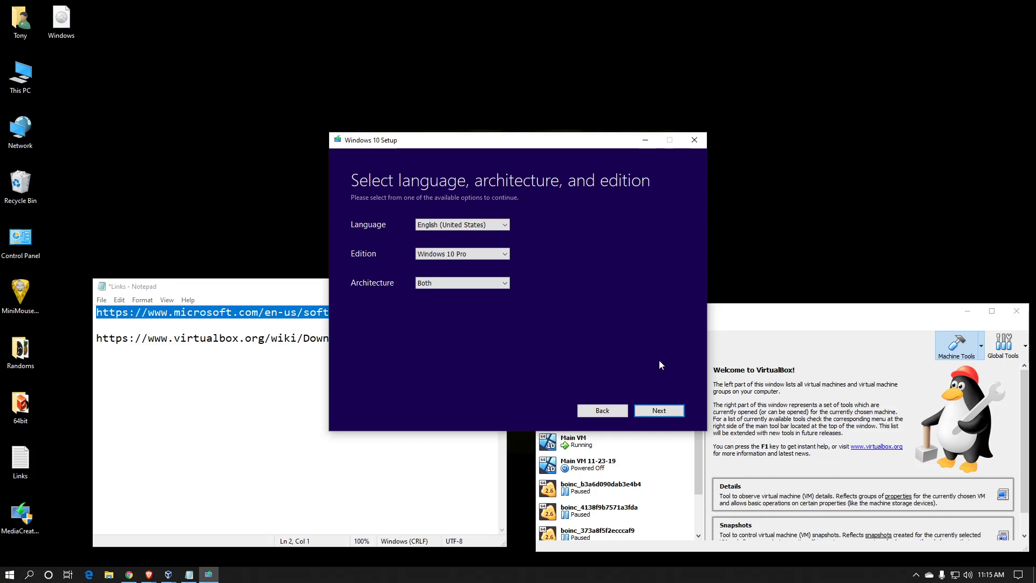
pyautogui.click(659, 410)
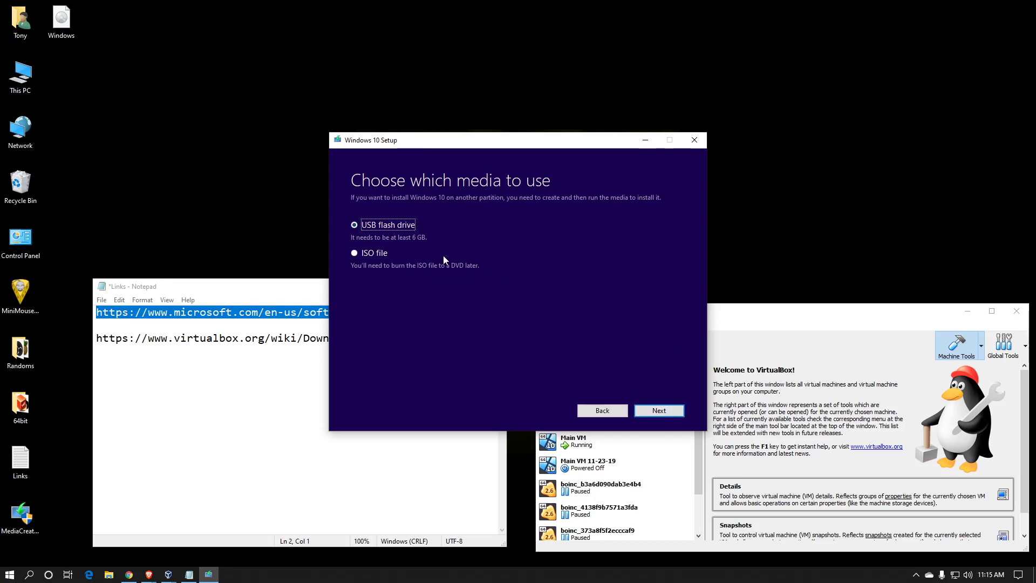
# Choose ISO file as the media, cancel the save location prompt, and exit Windows 10 Setup.
pyautogui.click(380, 254)
pyautogui.click(657, 410)
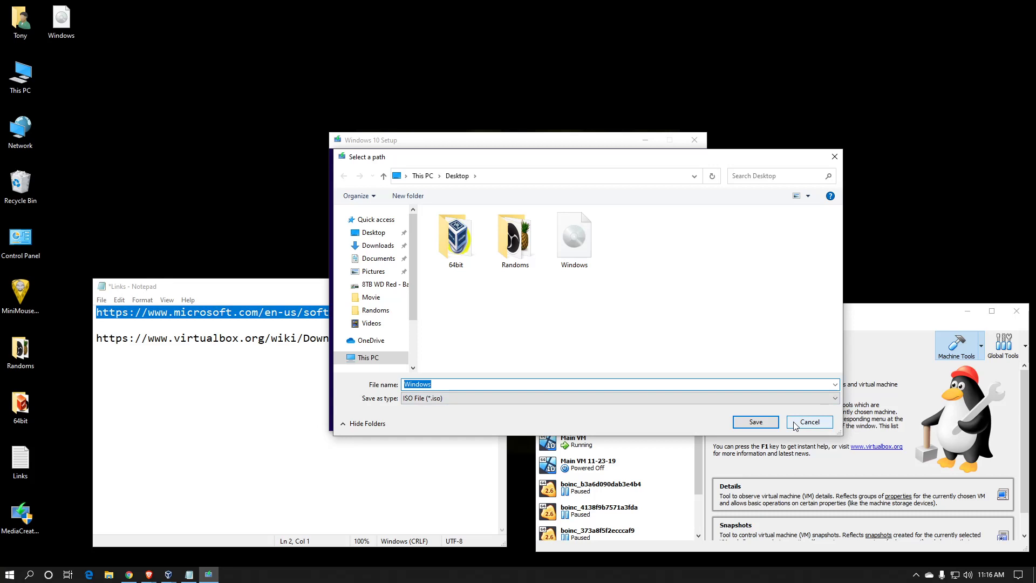
pyautogui.click(810, 422)
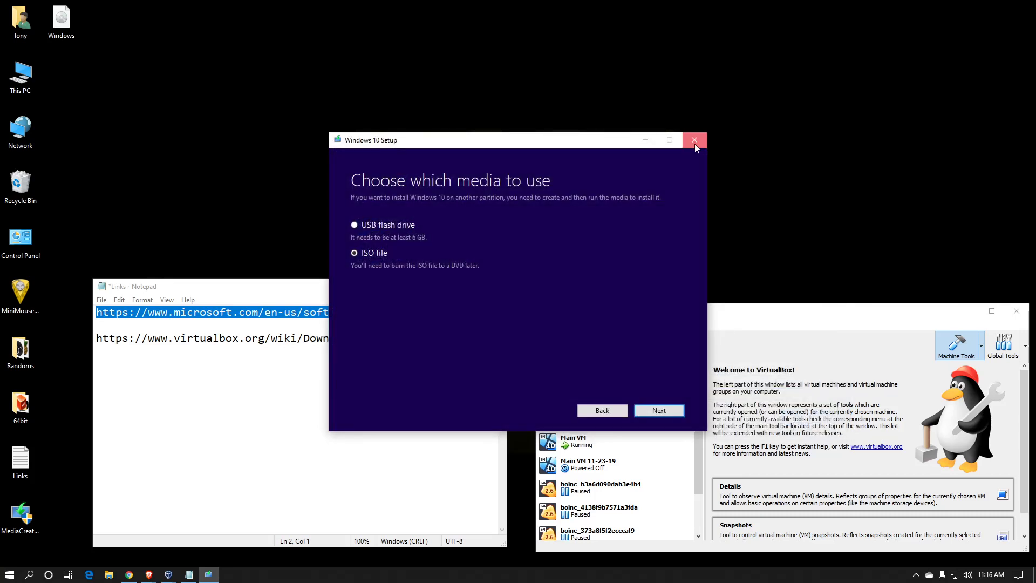
pyautogui.click(695, 139)
pyautogui.click(517, 327)
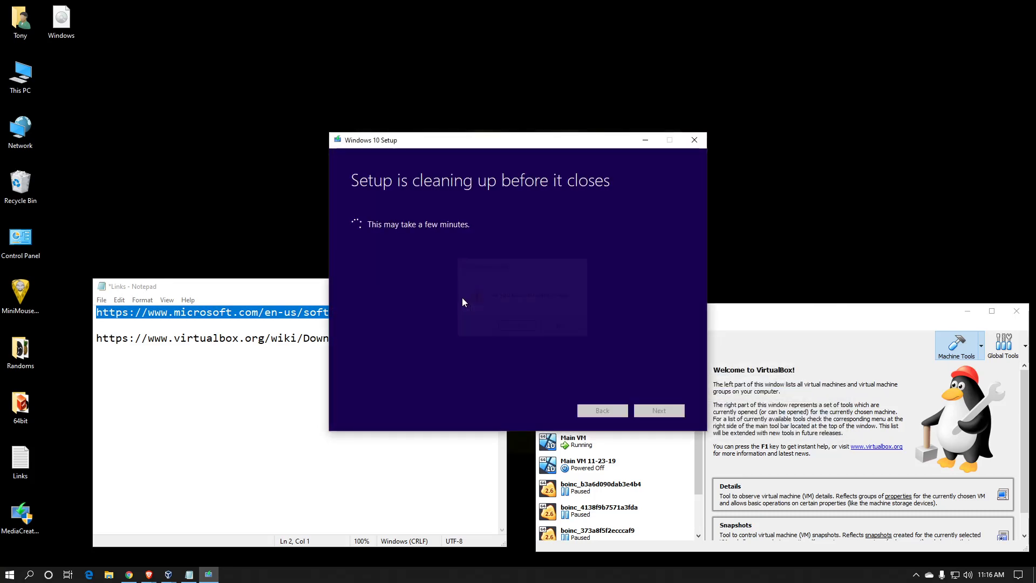
pyautogui.click(289, 292)
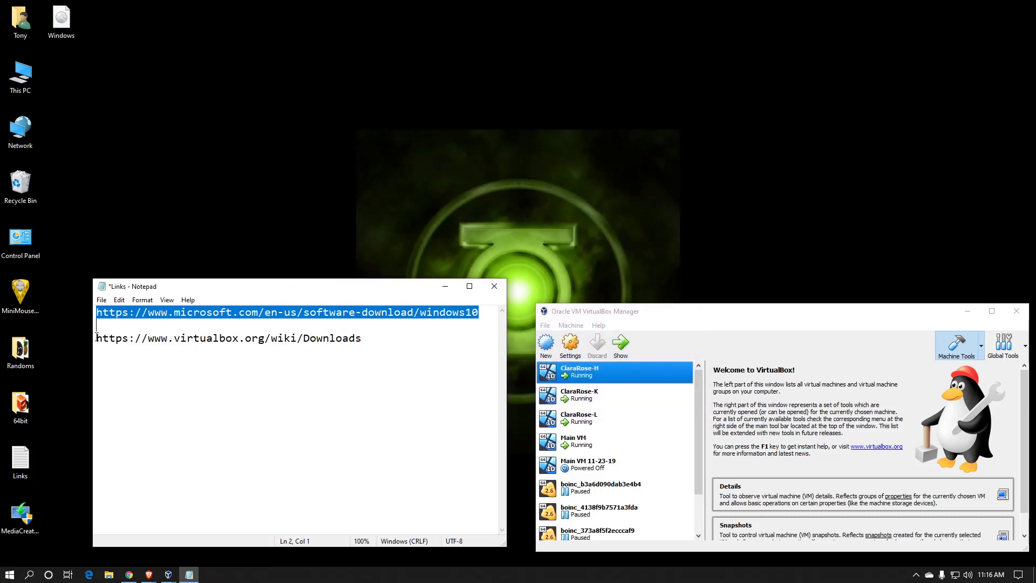
# View the VirtualBox downloads page listed in the notes in Chrome, then close that page and minimize the browser.
pyautogui.moveTo(97, 339); pyautogui.dragTo(364, 339)
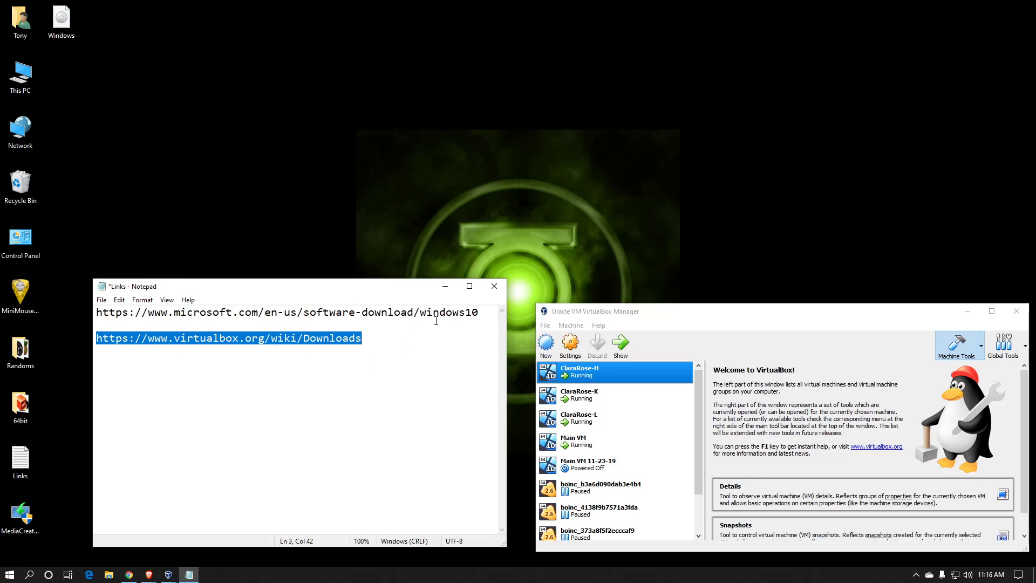
pyautogui.click(129, 574)
pyautogui.click(348, 50)
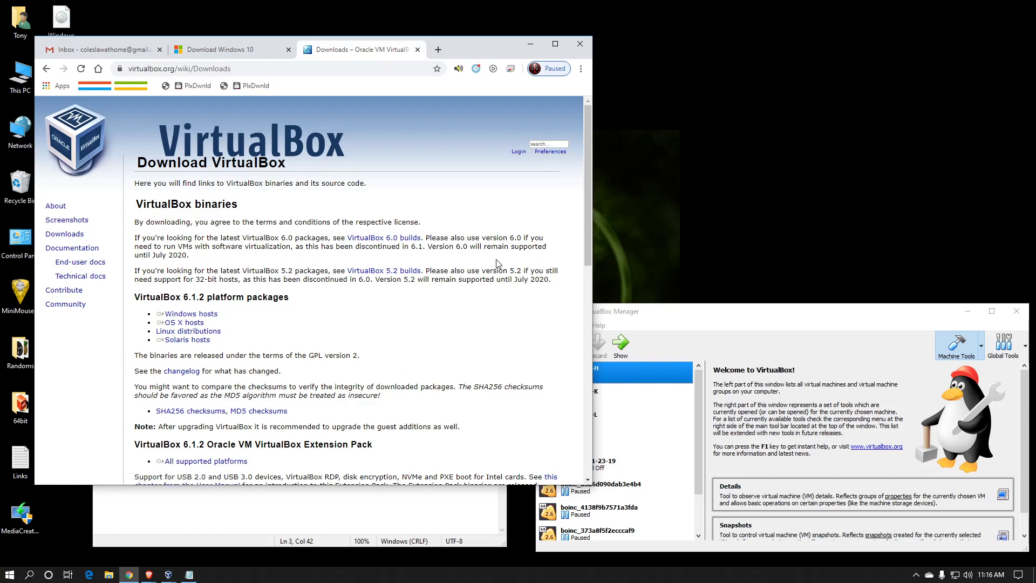
pyautogui.click(418, 50)
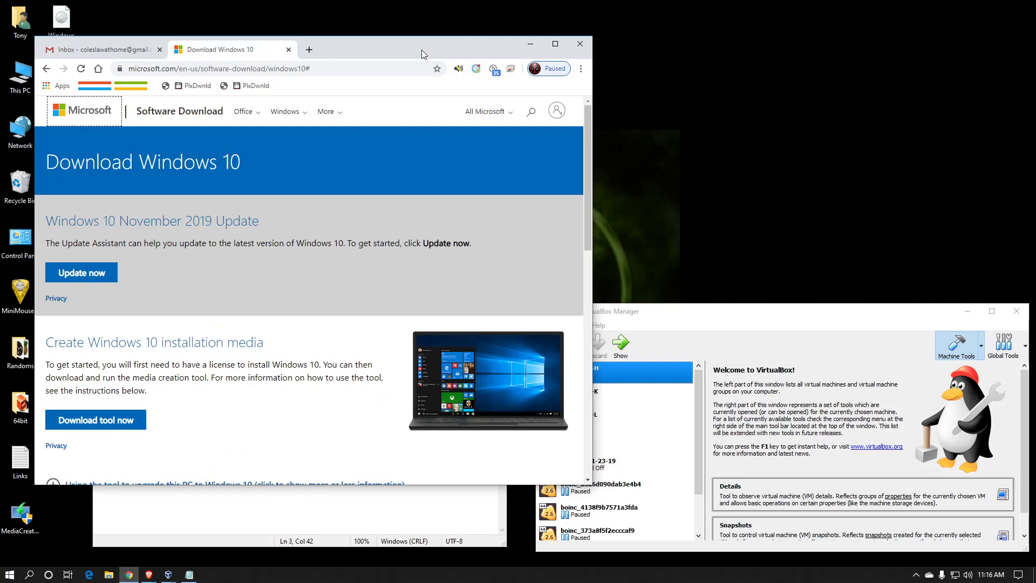
pyautogui.click(521, 49)
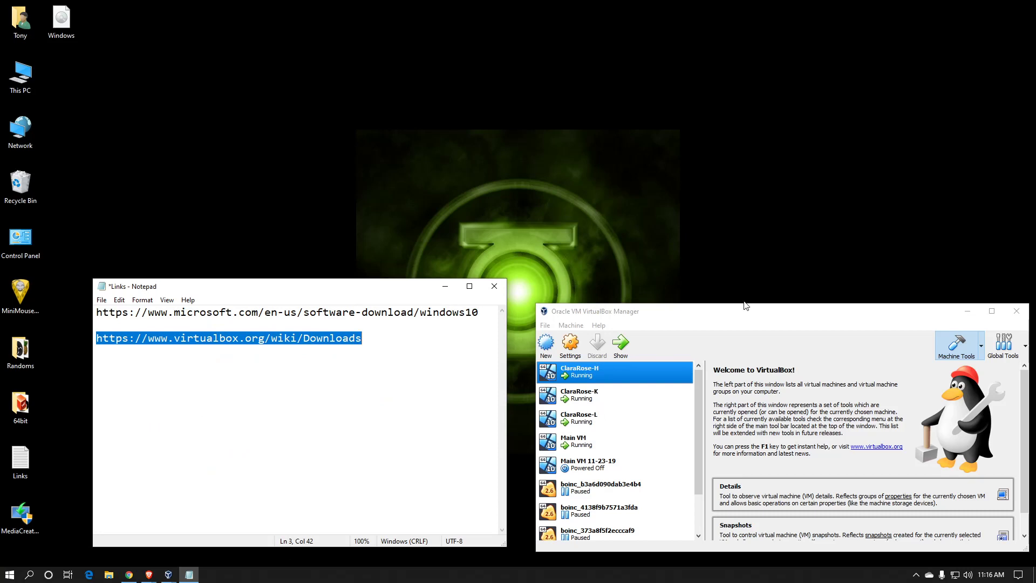
# In VirtualBox Manager, start a new virtual machine and name it "youtube".
pyautogui.moveTo(766, 315); pyautogui.dragTo(550, 147)
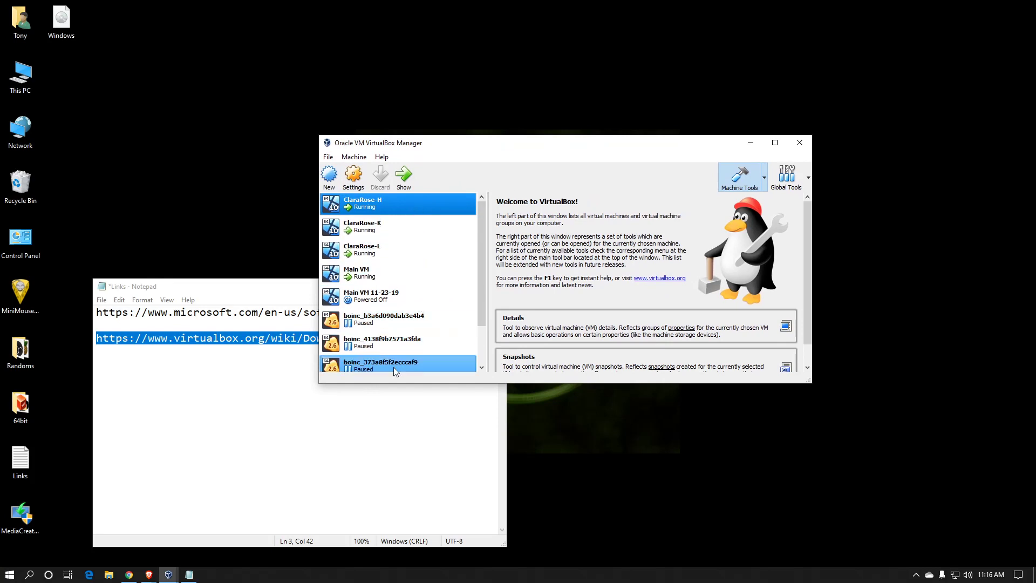
pyautogui.click(338, 176)
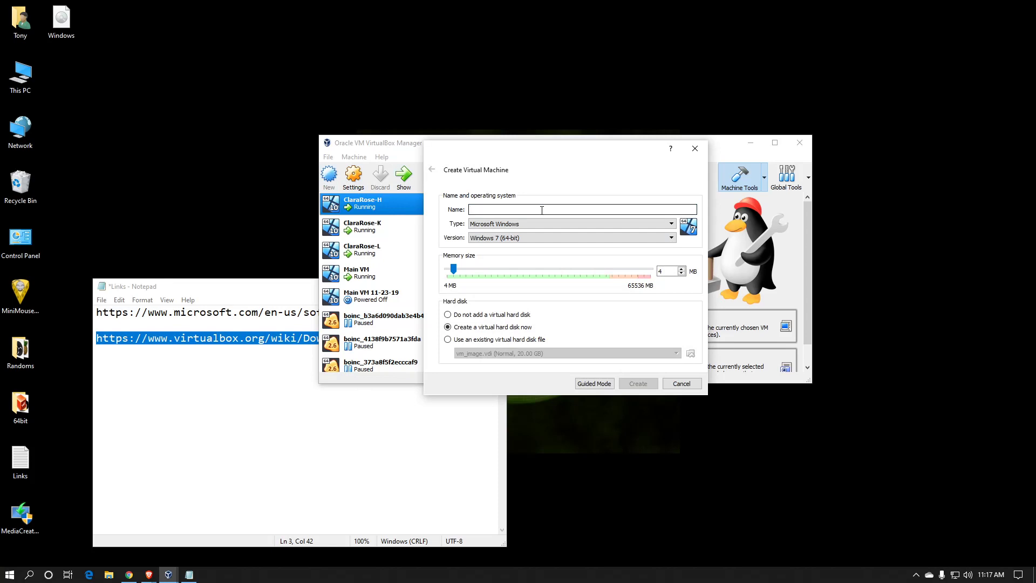
pyautogui.write('yo')
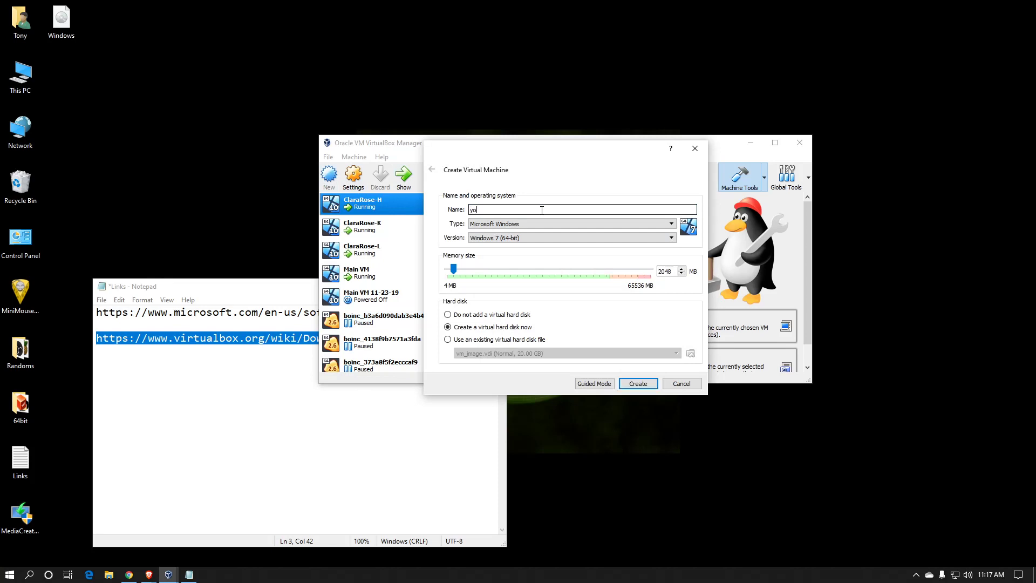
pyautogui.write('utube')
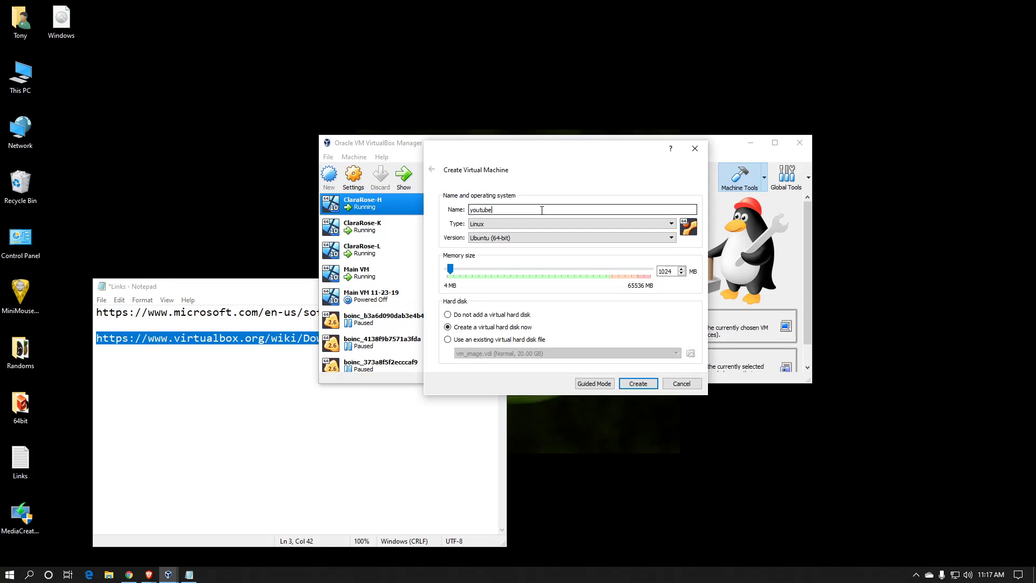
# Set the machine's type to Microsoft Windows and version to Windows 10 (64-bit), and proceed to creating its virtual hard disk.
pyautogui.click(673, 224)
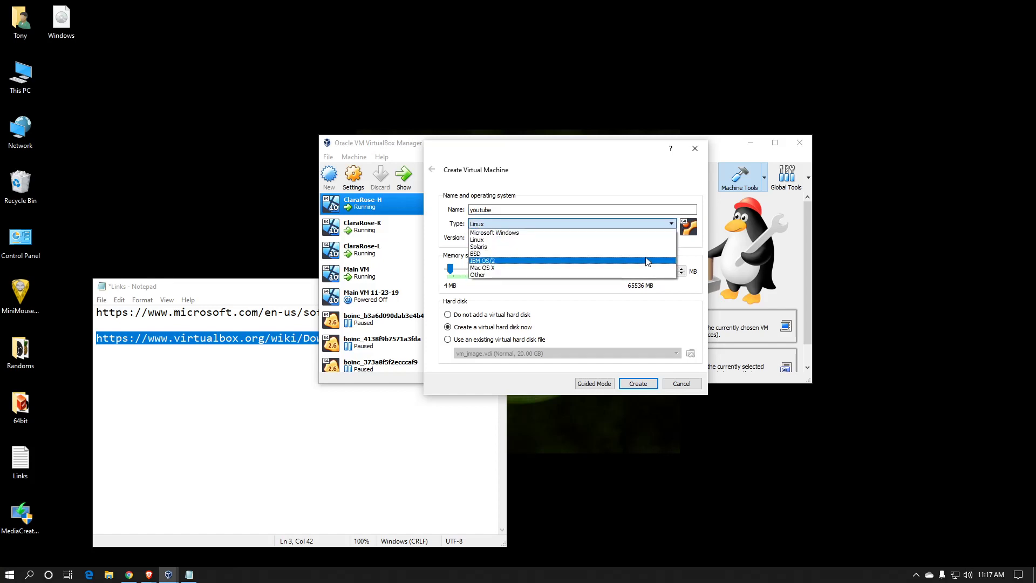
pyautogui.click(647, 233)
pyautogui.click(662, 238)
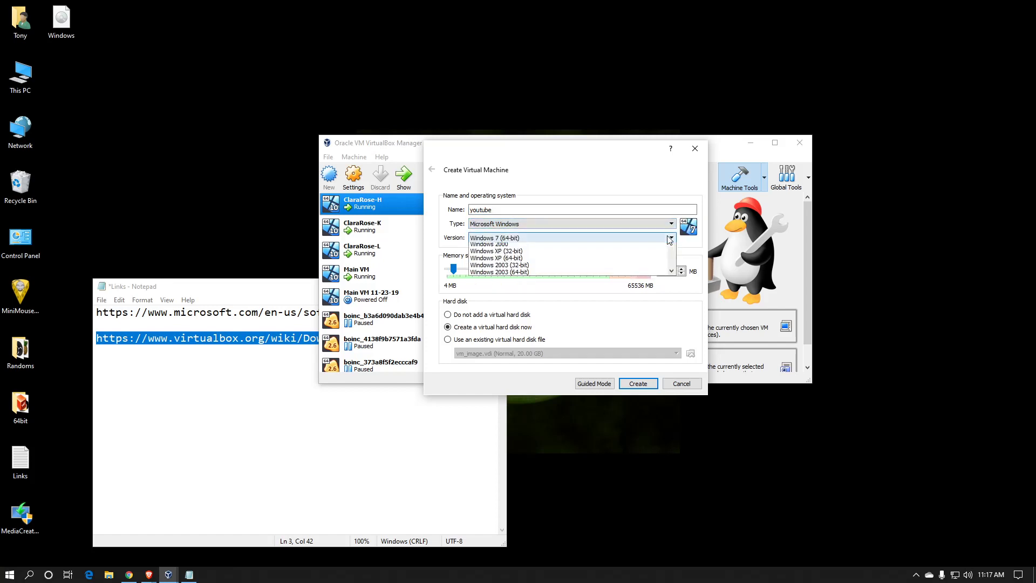
pyautogui.scroll(-3, 647, 275)
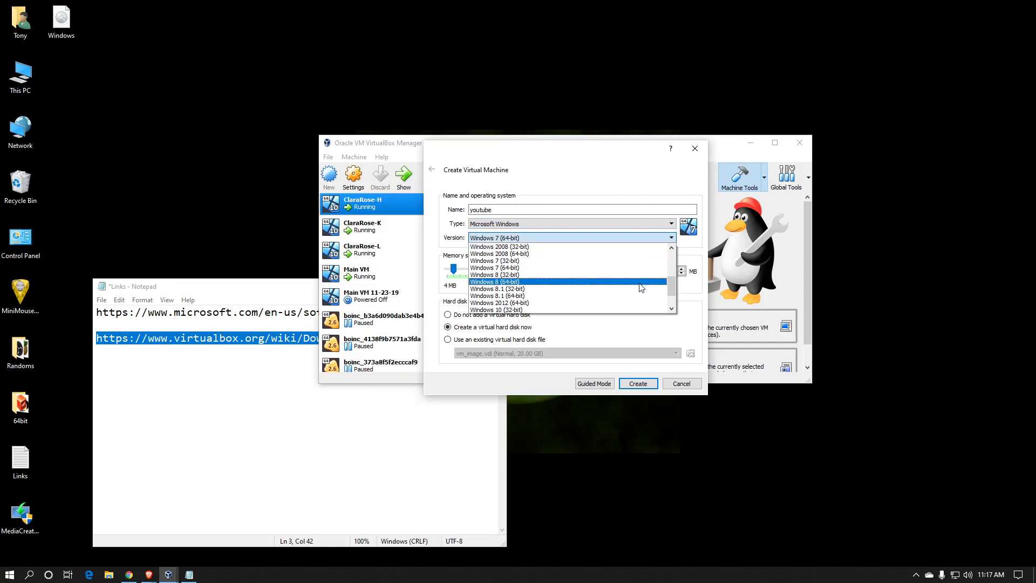
pyautogui.click(632, 296)
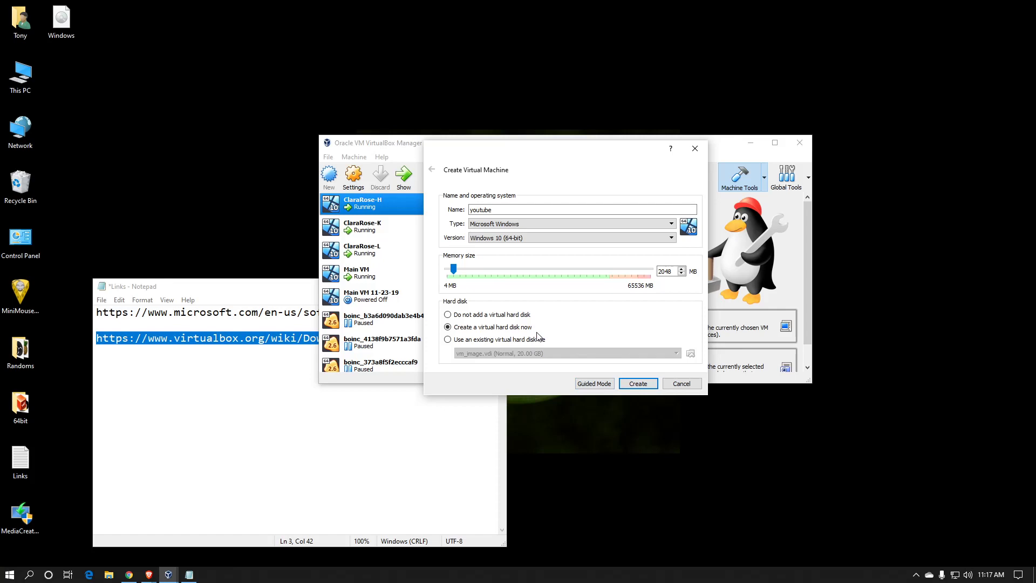
pyautogui.click(638, 385)
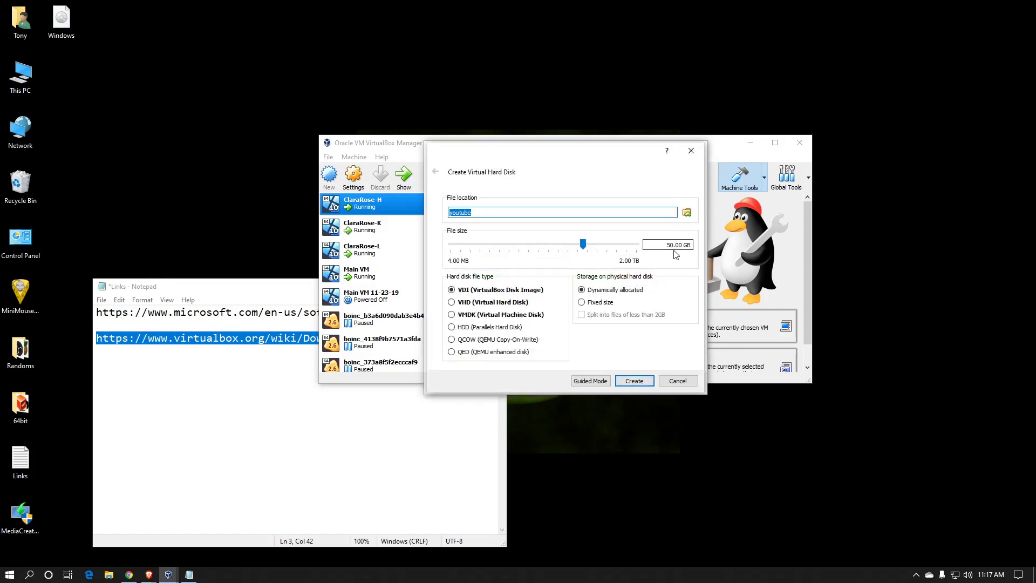
# Set the virtual hard disk's size to 60 GB and create the dynamically allocated VDI disk.
pyautogui.moveTo(671, 245); pyautogui.dragTo(667, 245)
pyautogui.write('6')
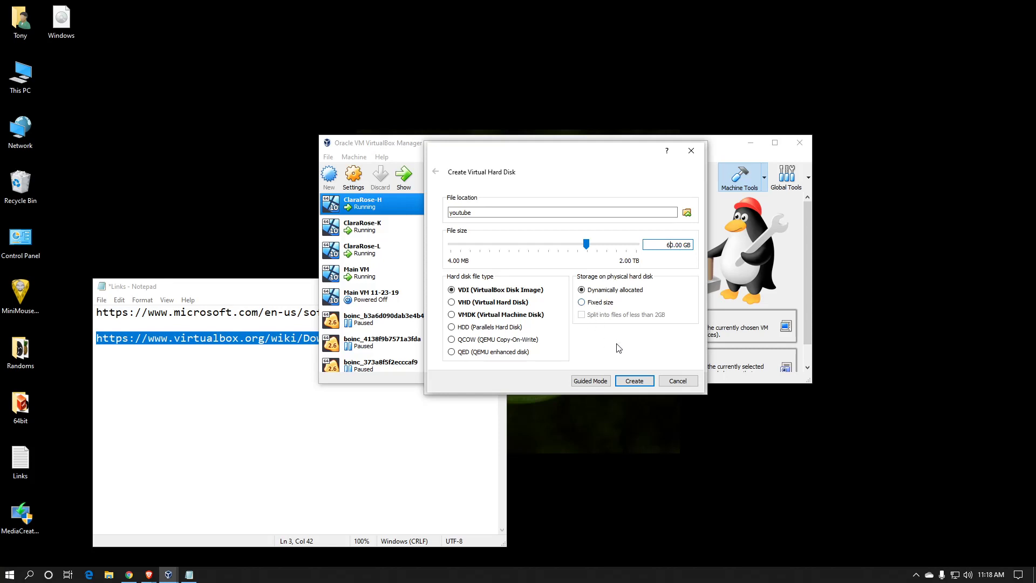
pyautogui.click(635, 381)
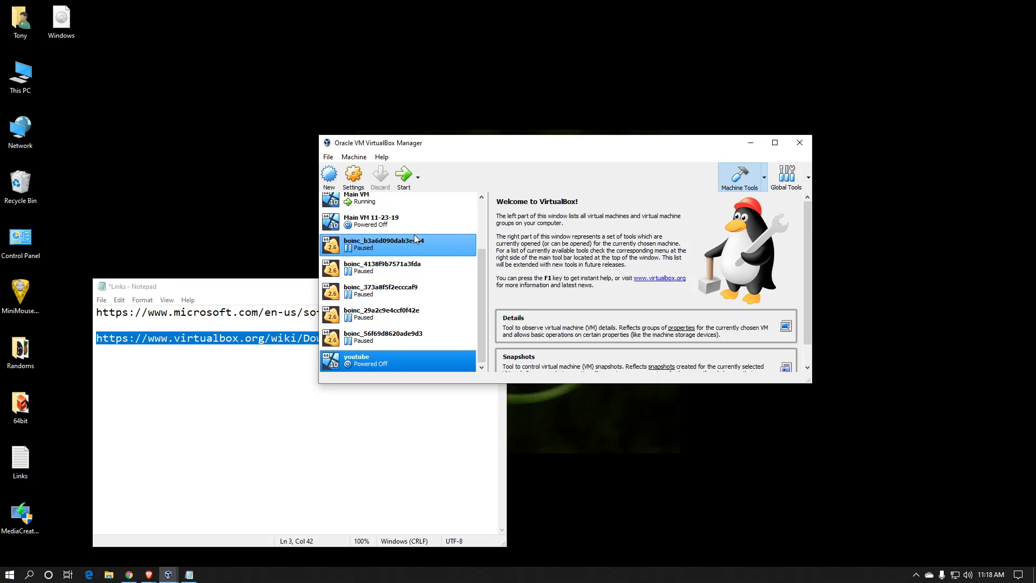
# Set both Shared Clipboard and Drag'n'Drop to Bidirectional in the youtube machine's advanced general settings.
pyautogui.click(359, 182)
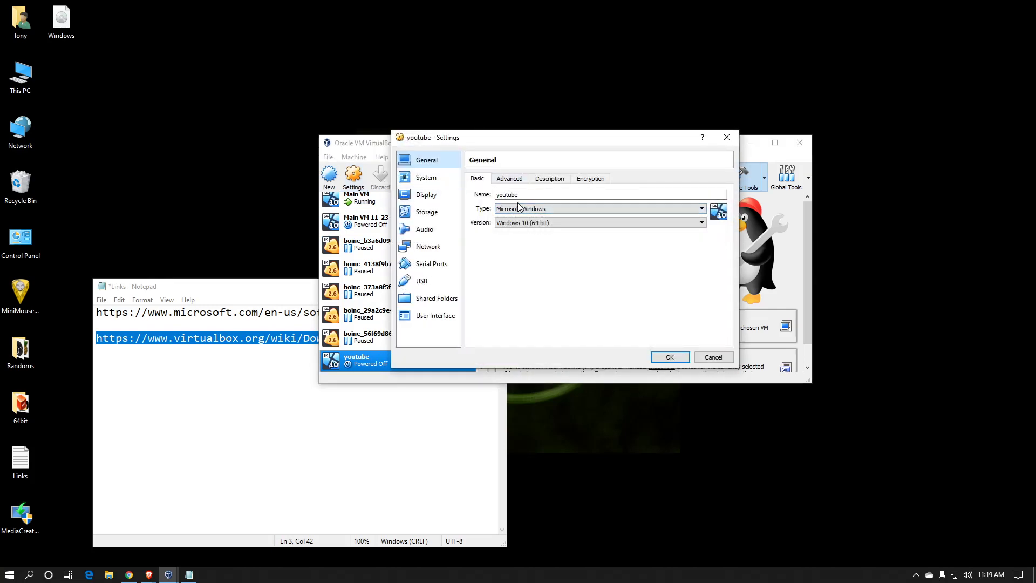
pyautogui.click(514, 181)
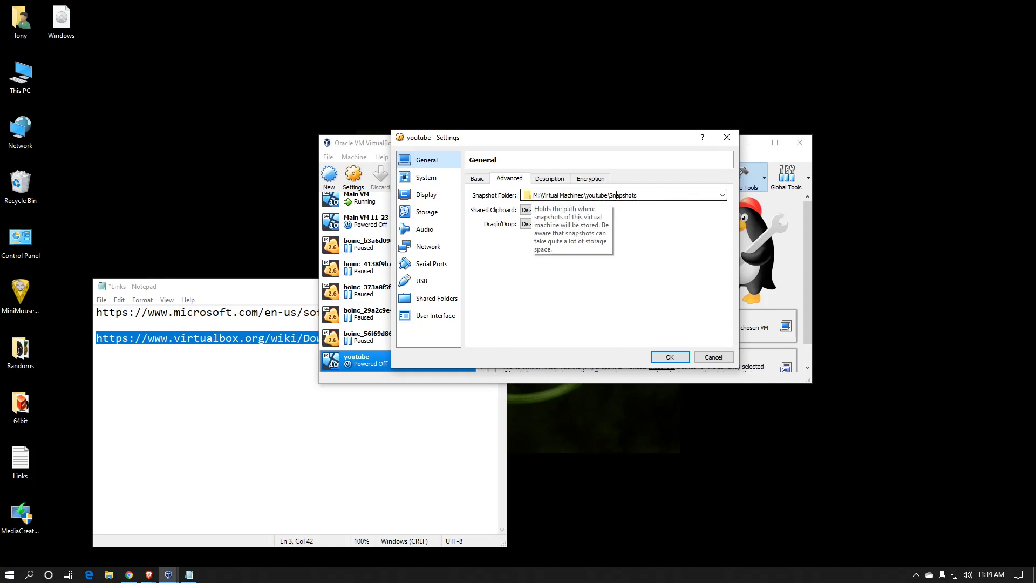
pyautogui.click(536, 210)
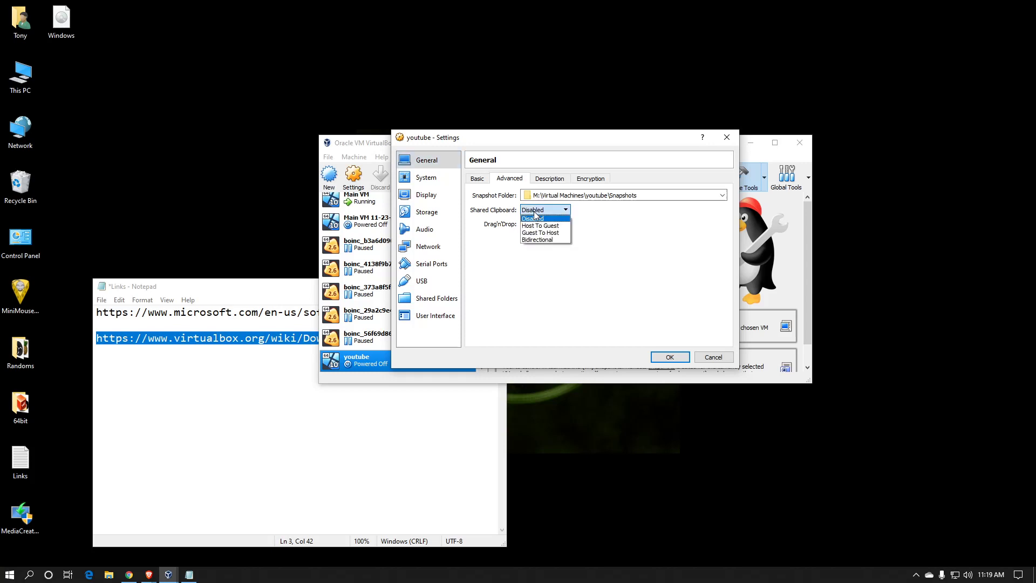
pyautogui.click(536, 229)
pyautogui.click(538, 224)
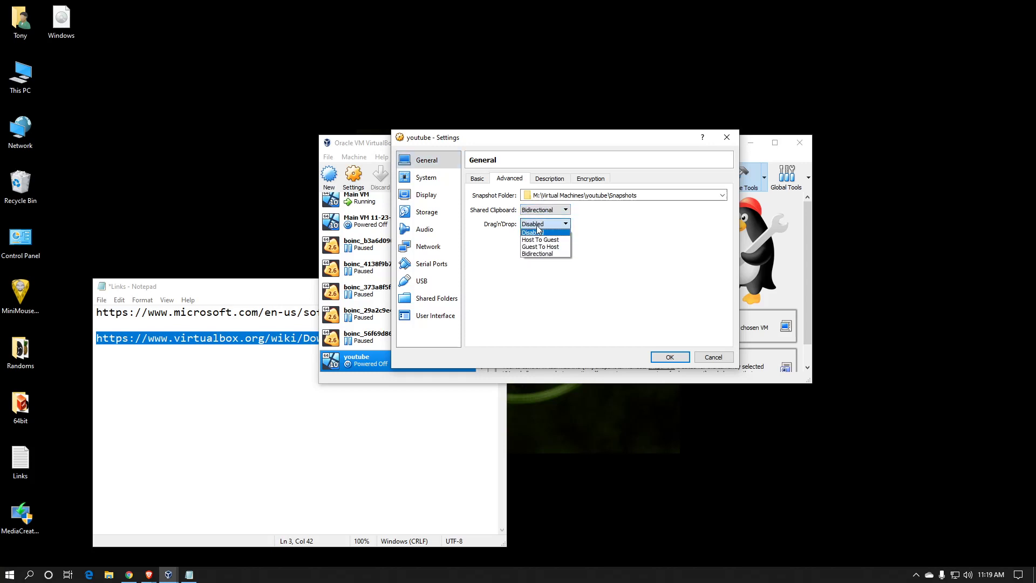
pyautogui.click(542, 252)
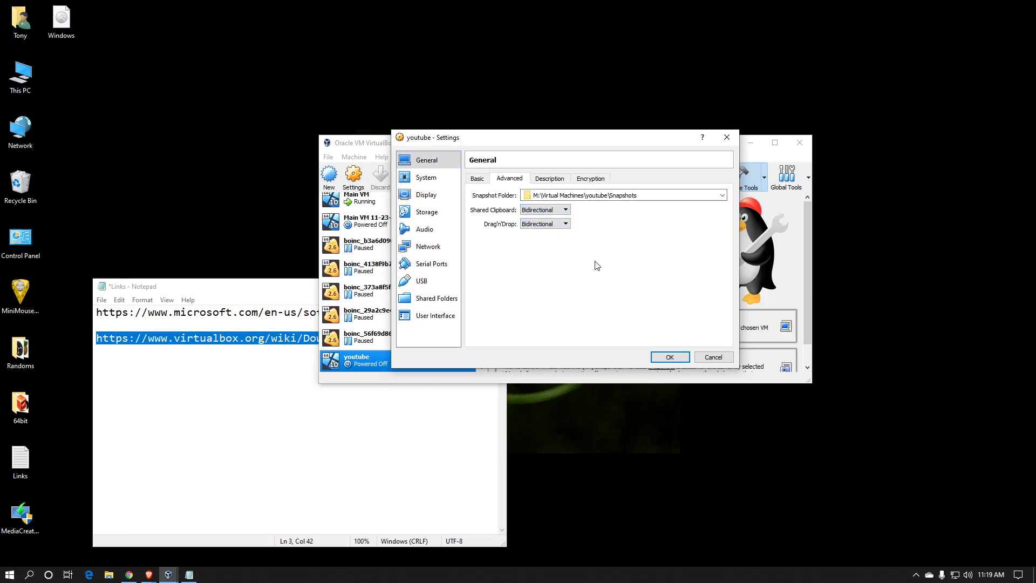
# Review the youtube machine's System settings for motherboard, processor and acceleration.
pyautogui.click(442, 179)
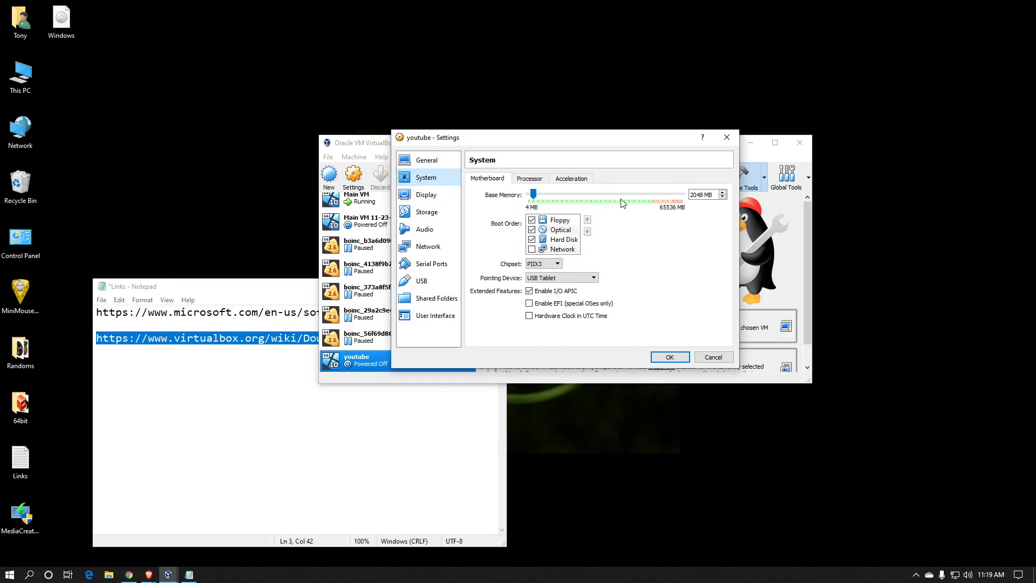
pyautogui.click(536, 178)
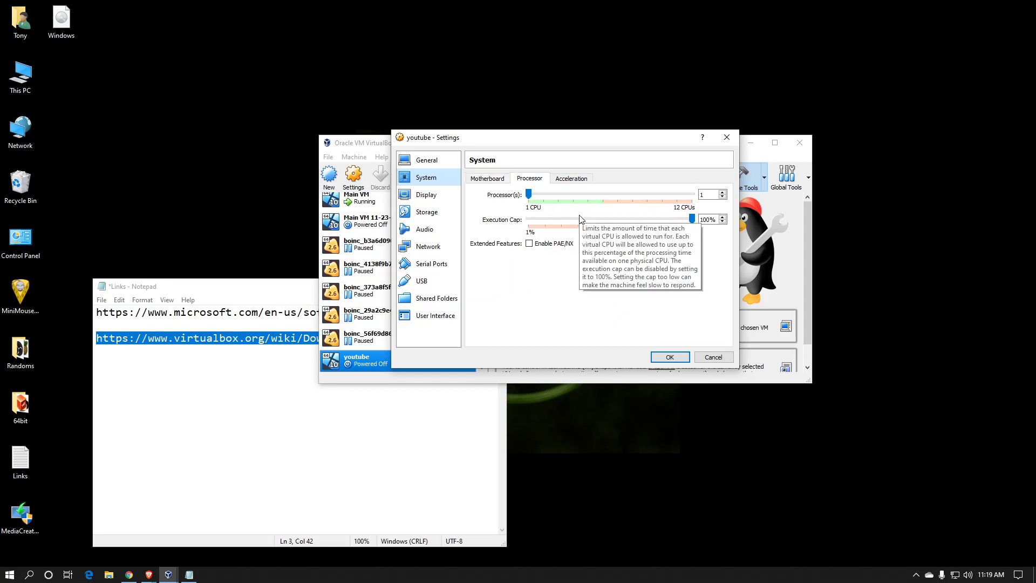
pyautogui.click(568, 179)
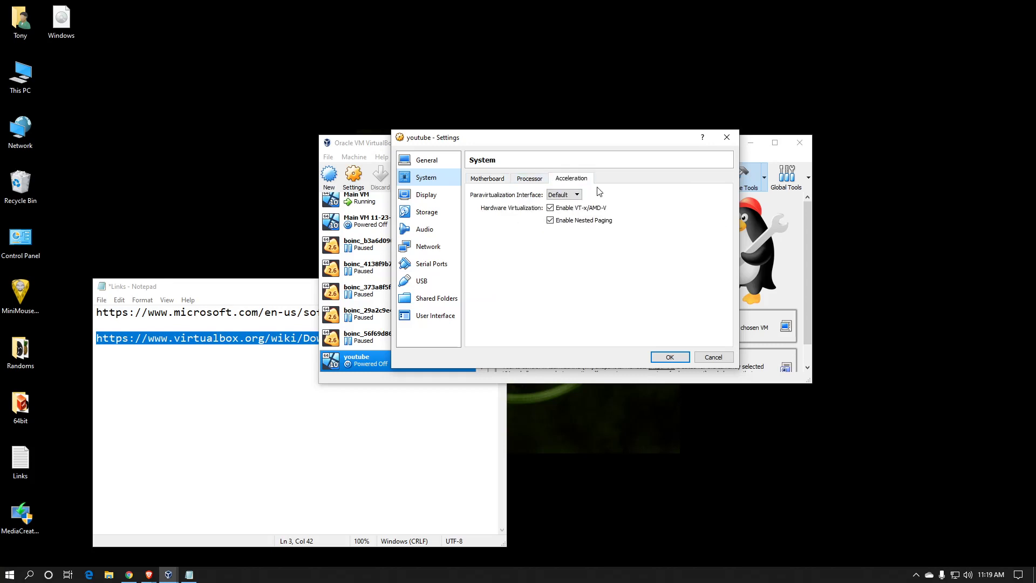
# Attach the Windows ISO from the Desktop to the youtube machine's empty optical drive and save the settings.
pyautogui.click(432, 215)
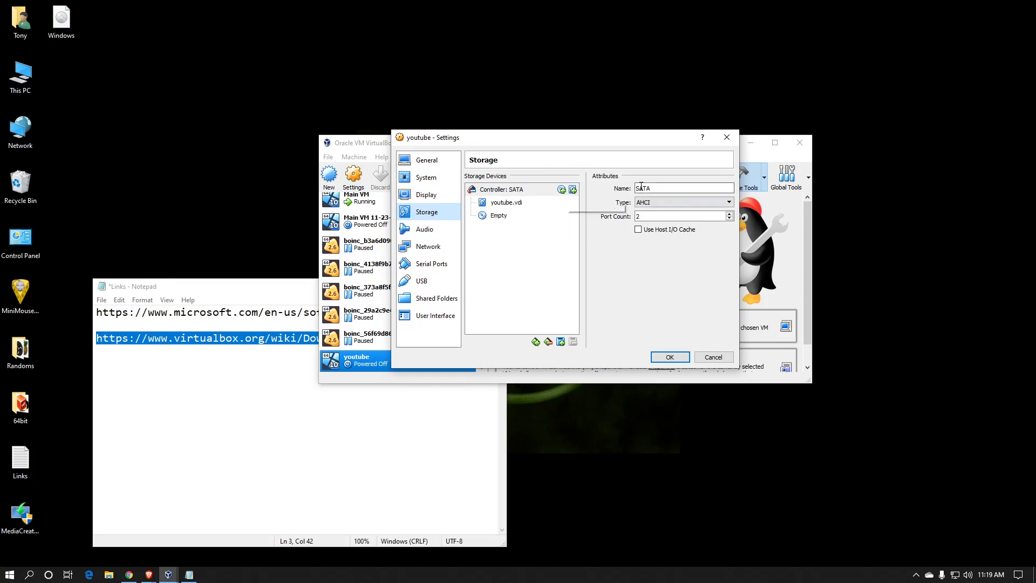
pyautogui.click(502, 217)
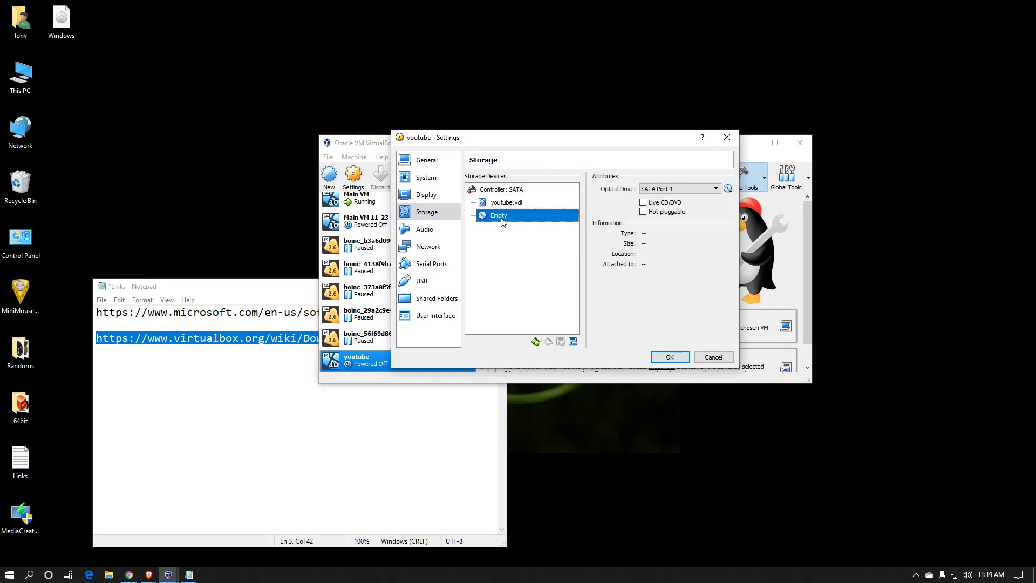
pyautogui.click(728, 188)
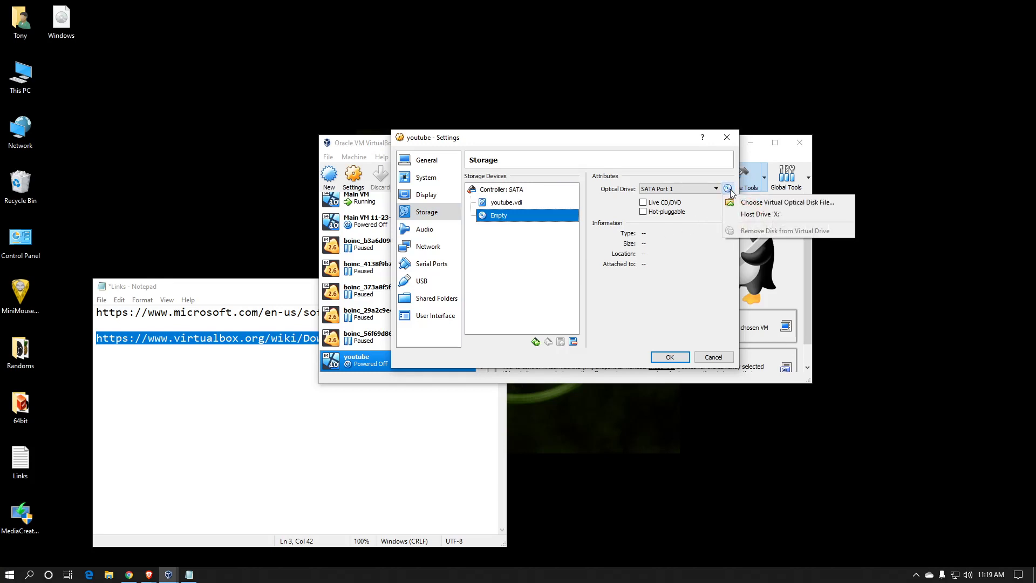
pyautogui.click(760, 203)
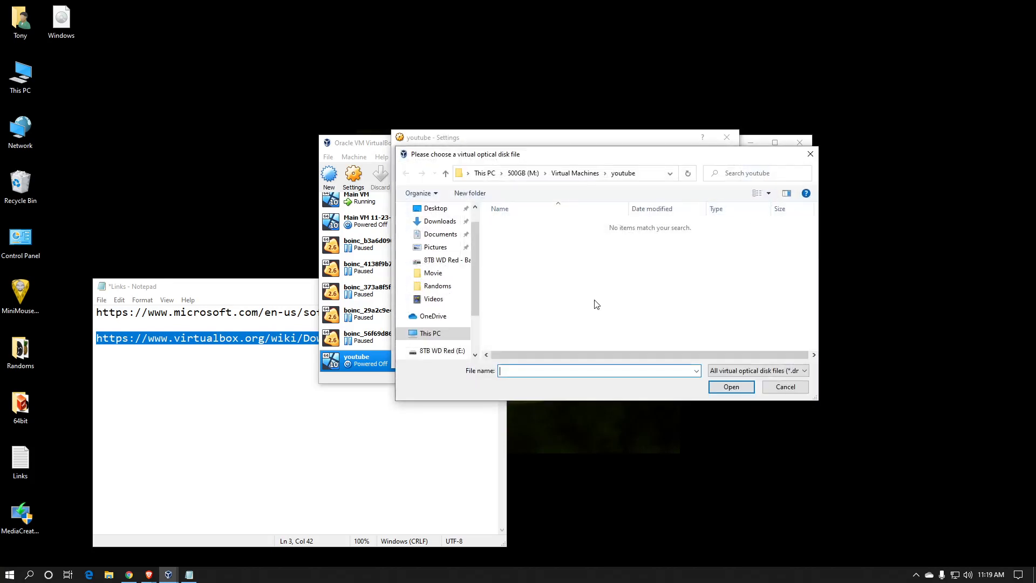
pyautogui.click(450, 212)
pyautogui.click(654, 237)
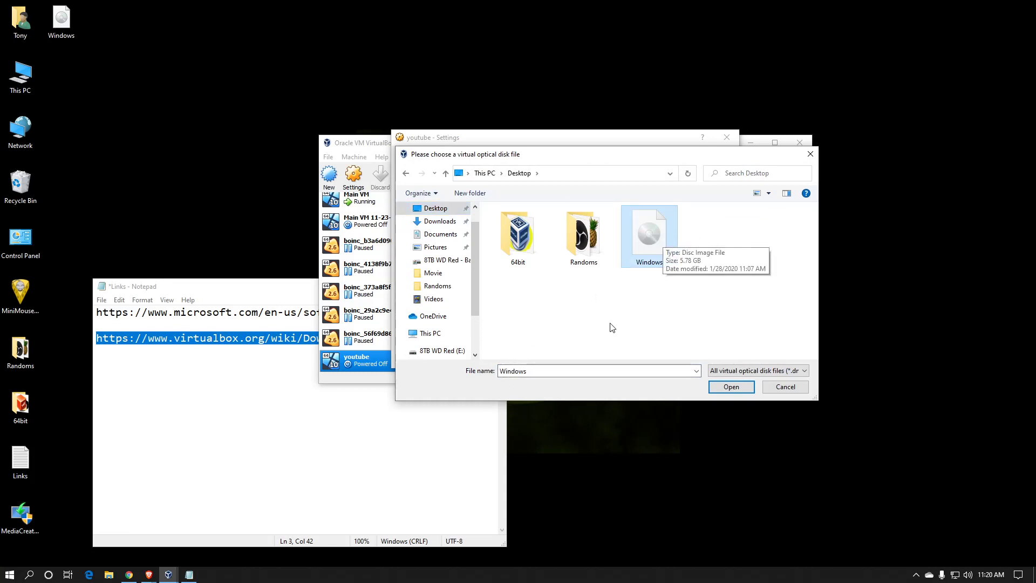
pyautogui.click(736, 387)
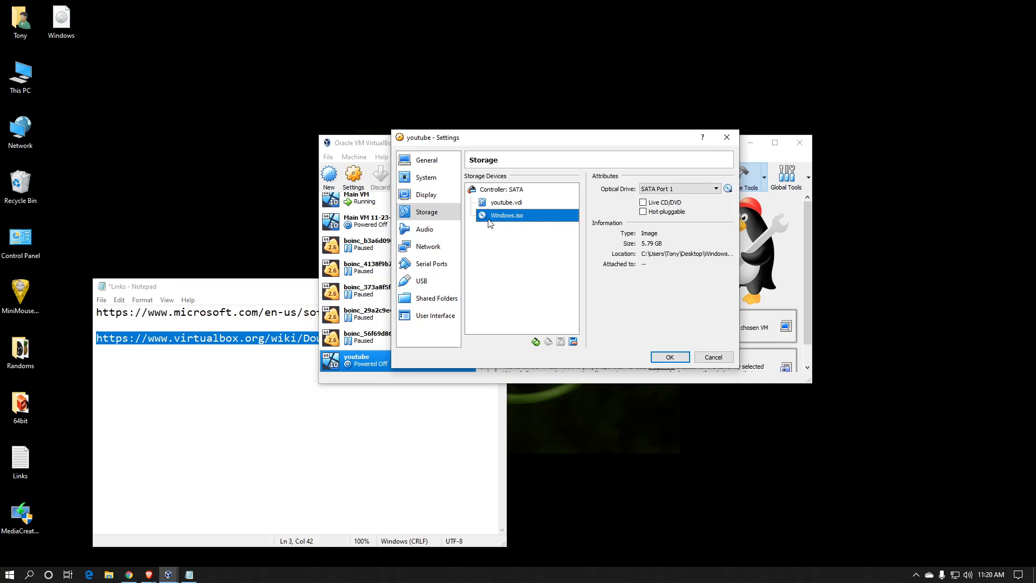
pyautogui.click(682, 357)
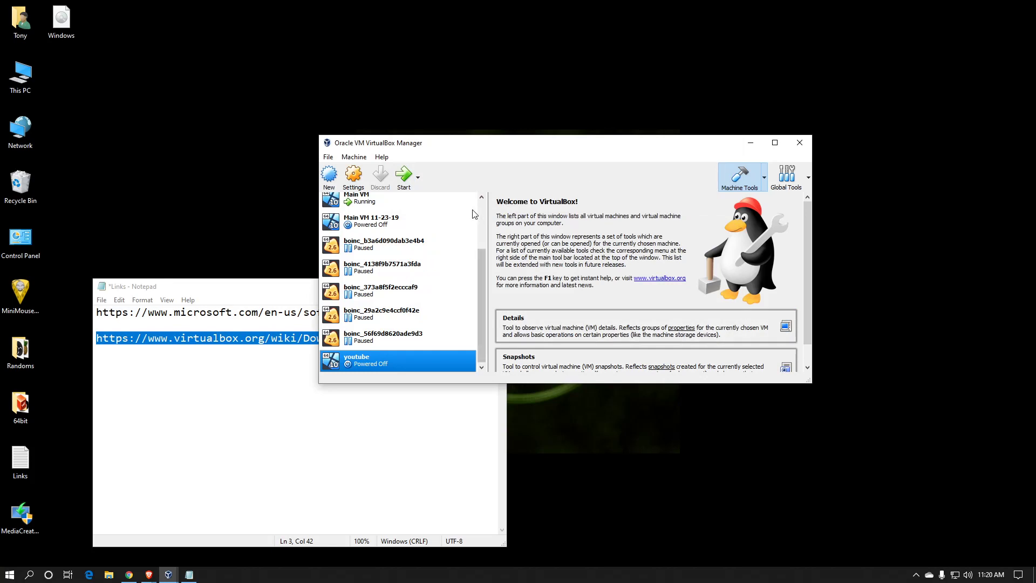
# Start the youtube machine, boot Windows 10 Setup (64-bit), and dismiss the keyboard capture and mouse integration notices.
pyautogui.click(406, 183)
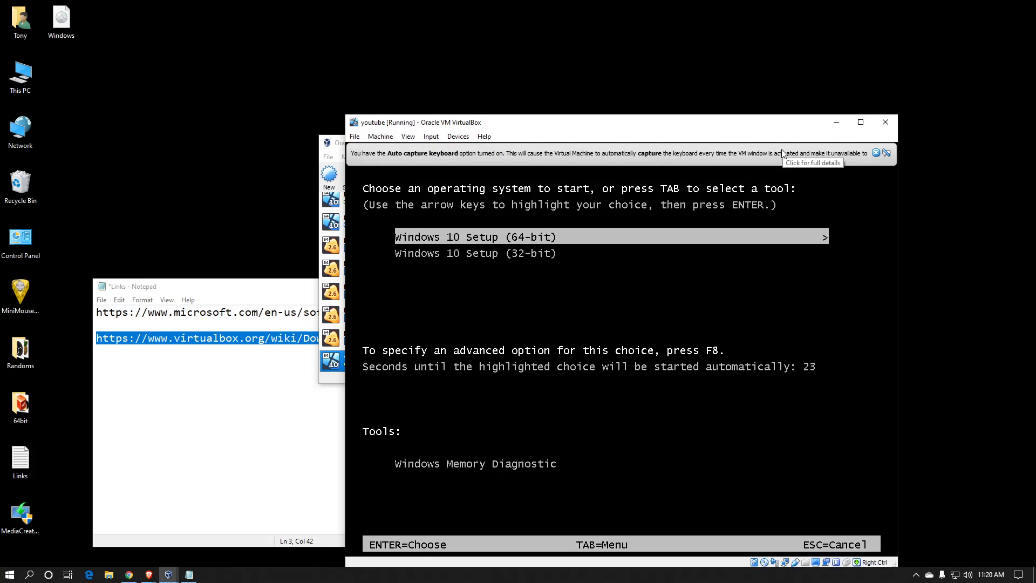
pyautogui.press('Return')
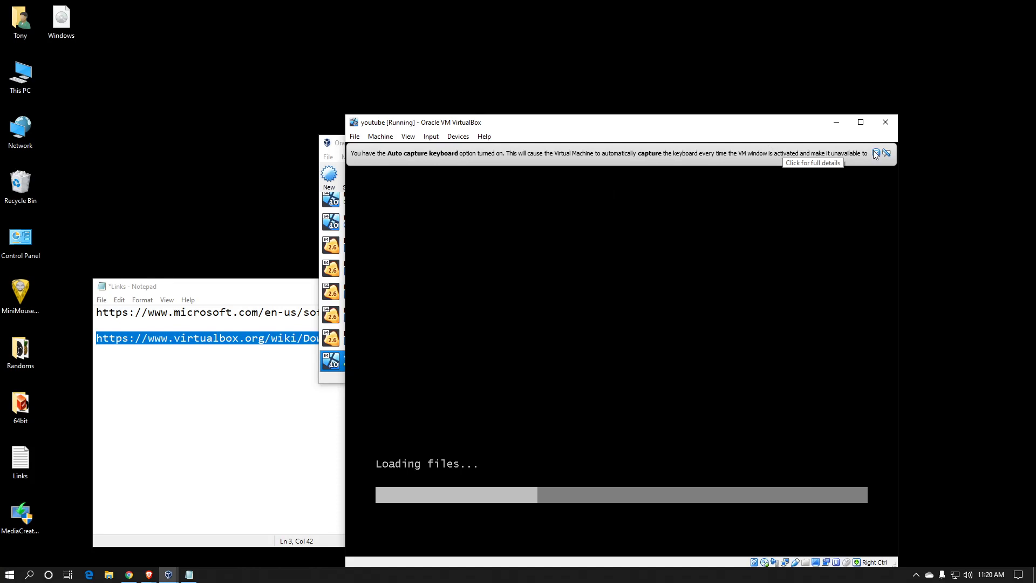
pyautogui.click(879, 152)
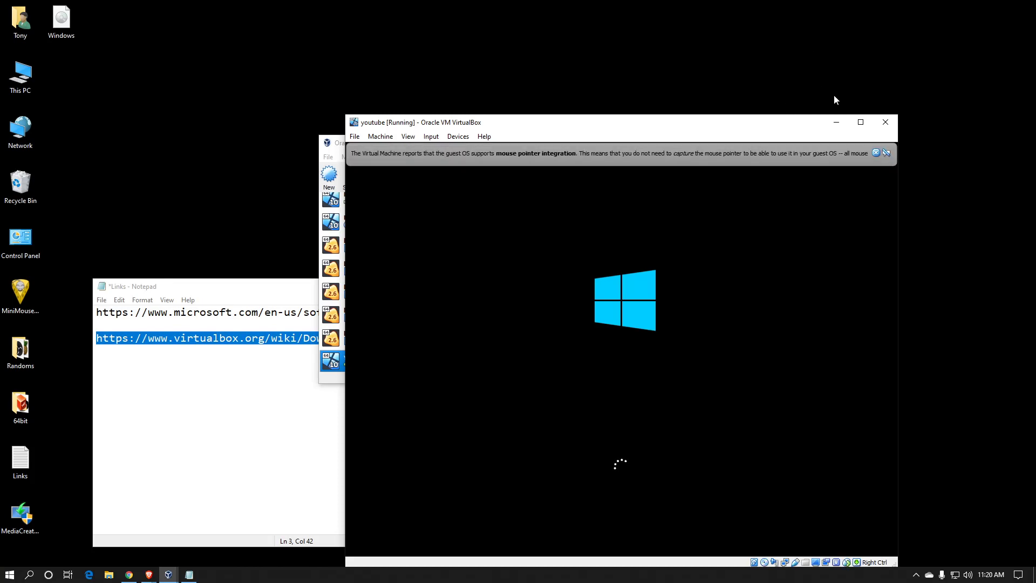
pyautogui.click(876, 153)
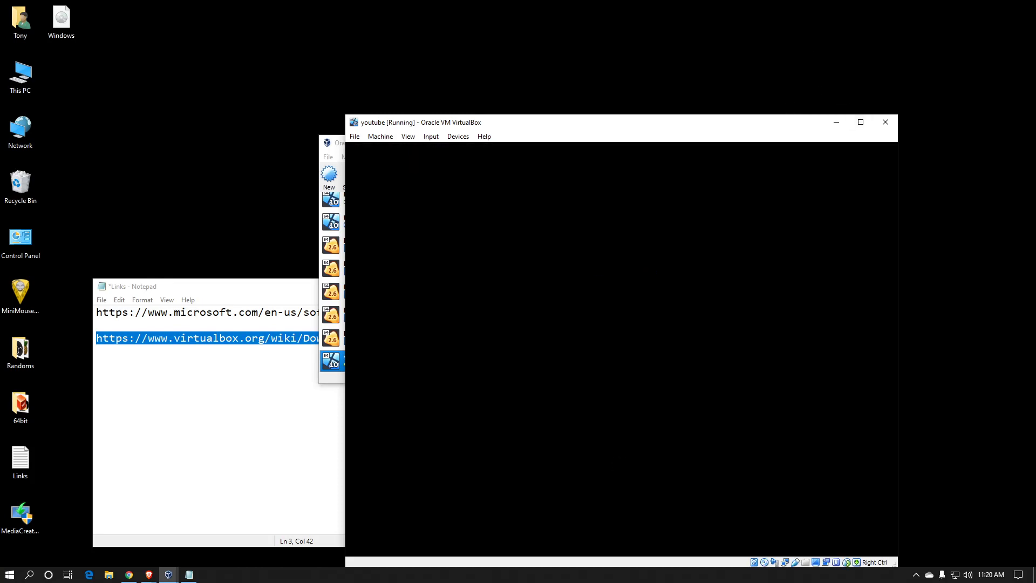
# Reposition the machine window and begin the Windows installation with English (United States) and the US keyboard.
pyautogui.moveTo(740, 127); pyautogui.dragTo(614, 87)
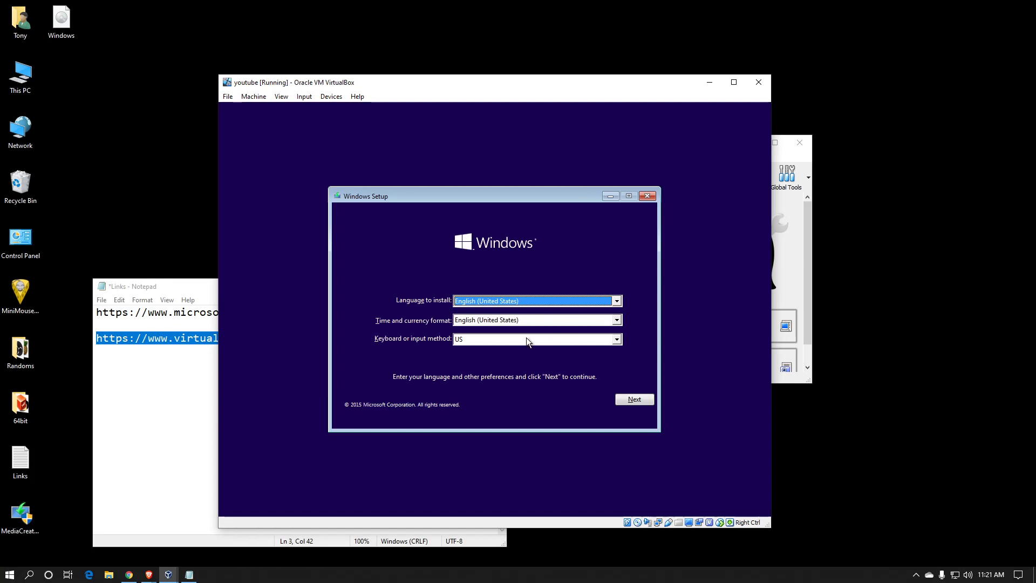
pyautogui.click(628, 401)
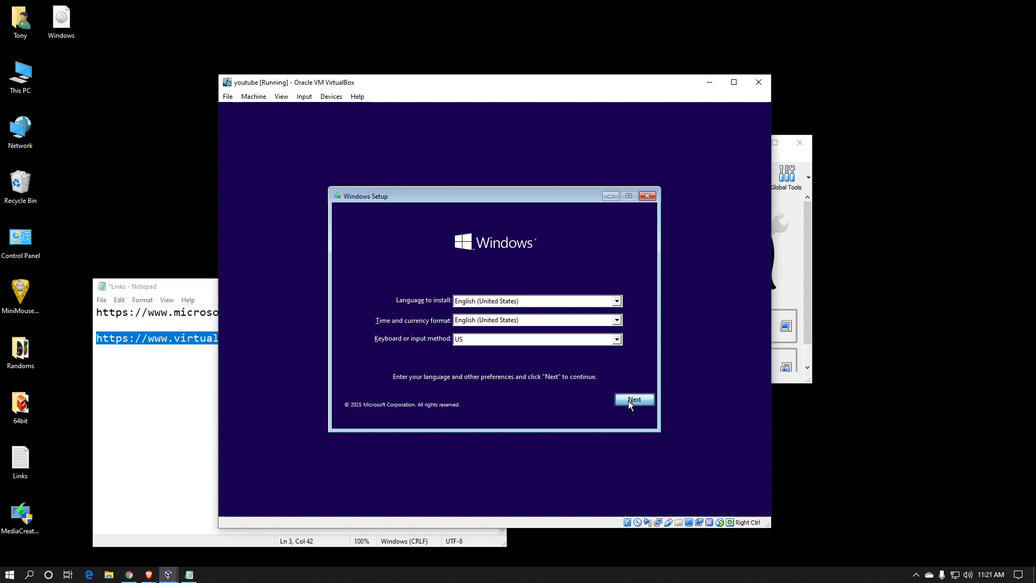
pyautogui.click(500, 313)
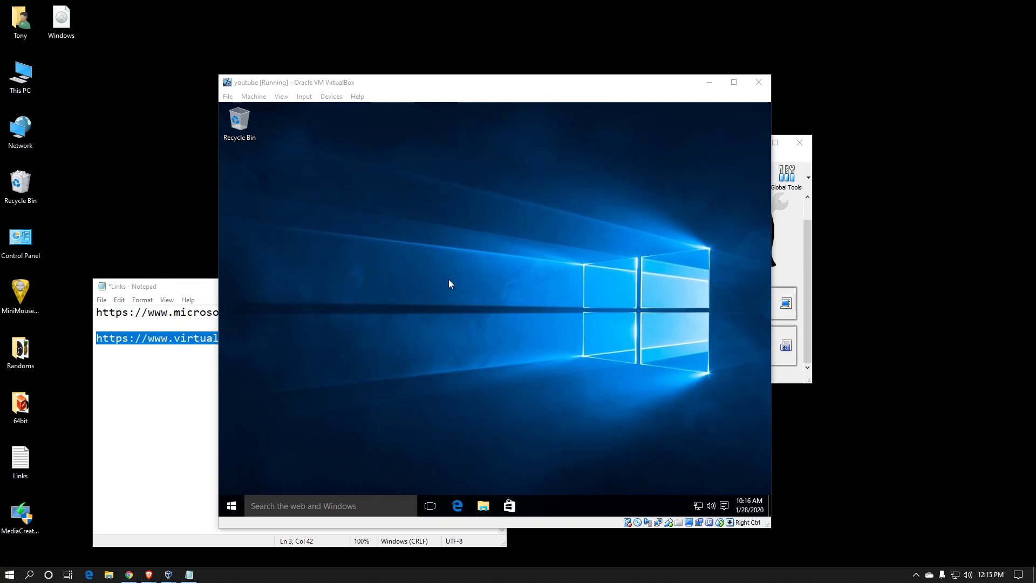
# Try out the guest Windows by opening Notepad from Windows Accessories and closing it.
pyautogui.click(429, 293)
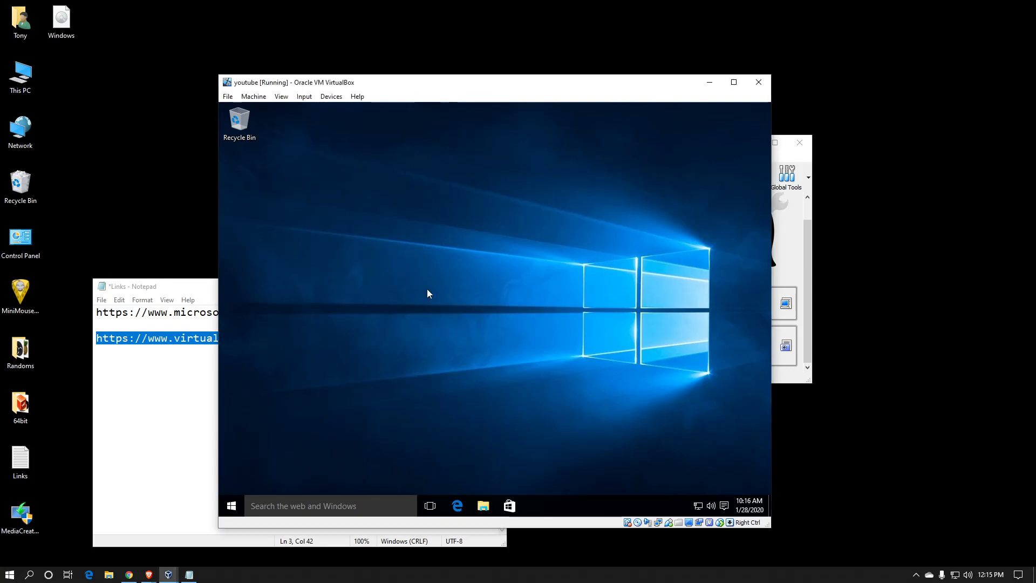
pyautogui.click(231, 508)
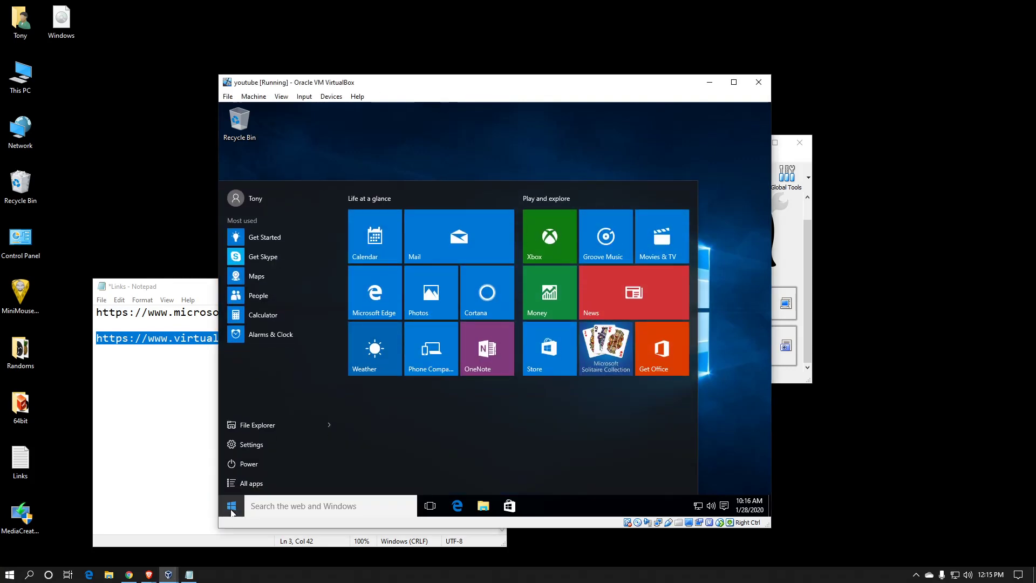
pyautogui.click(288, 489)
pyautogui.click(286, 484)
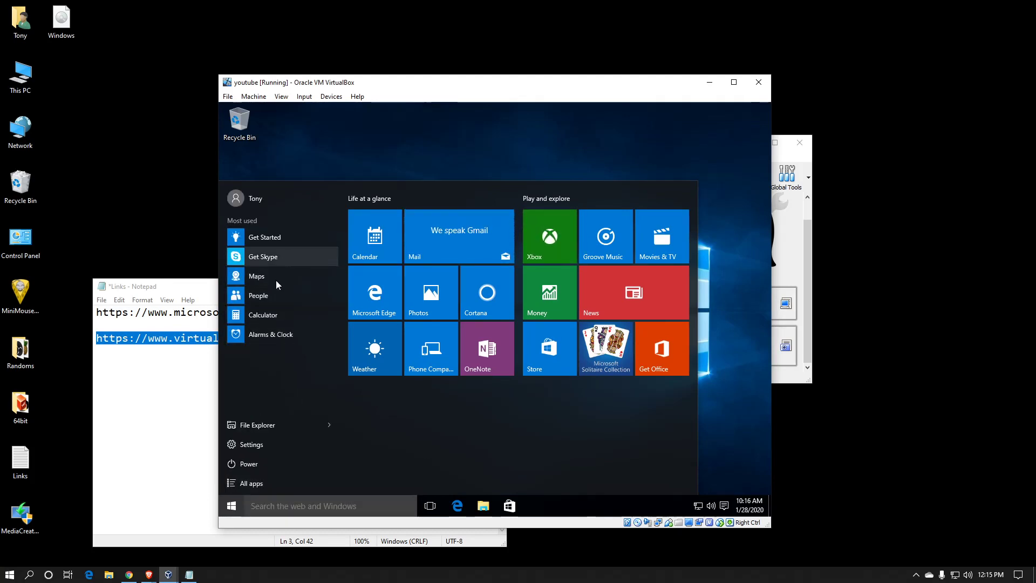
pyautogui.click(260, 484)
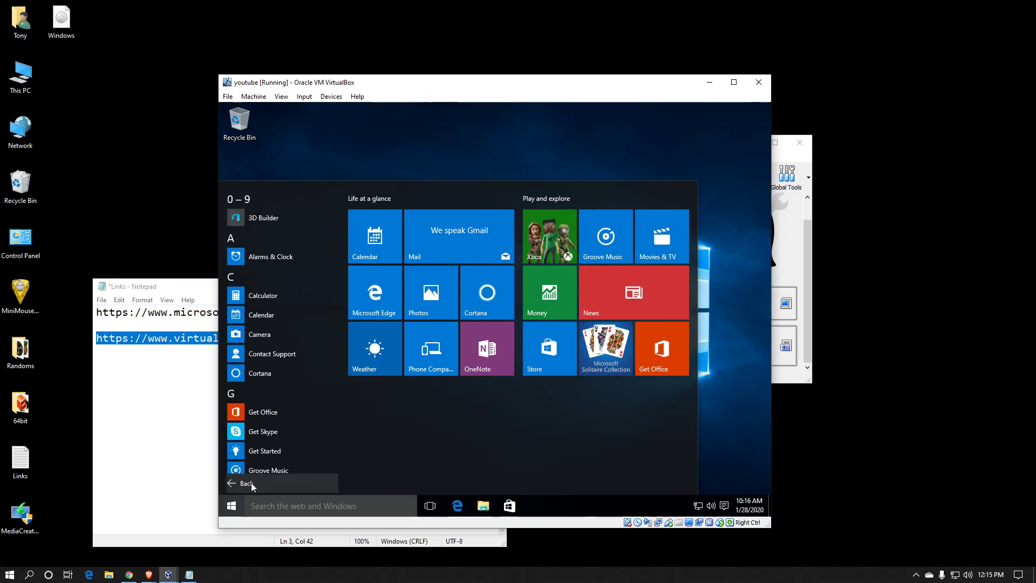
pyautogui.scroll(-3, 298, 429)
pyautogui.scroll(-6, 295, 427)
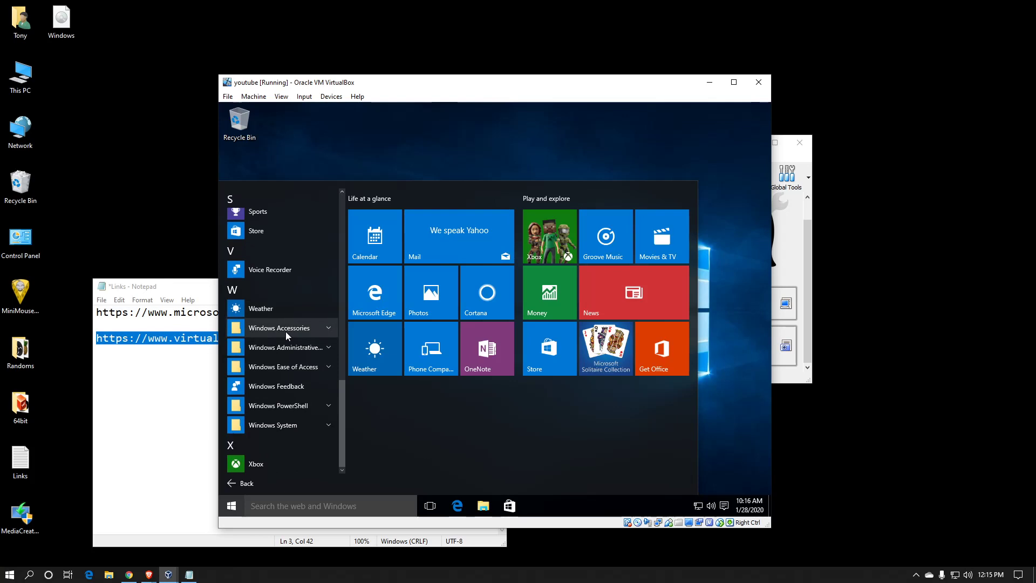
pyautogui.click(286, 330)
pyautogui.click(266, 411)
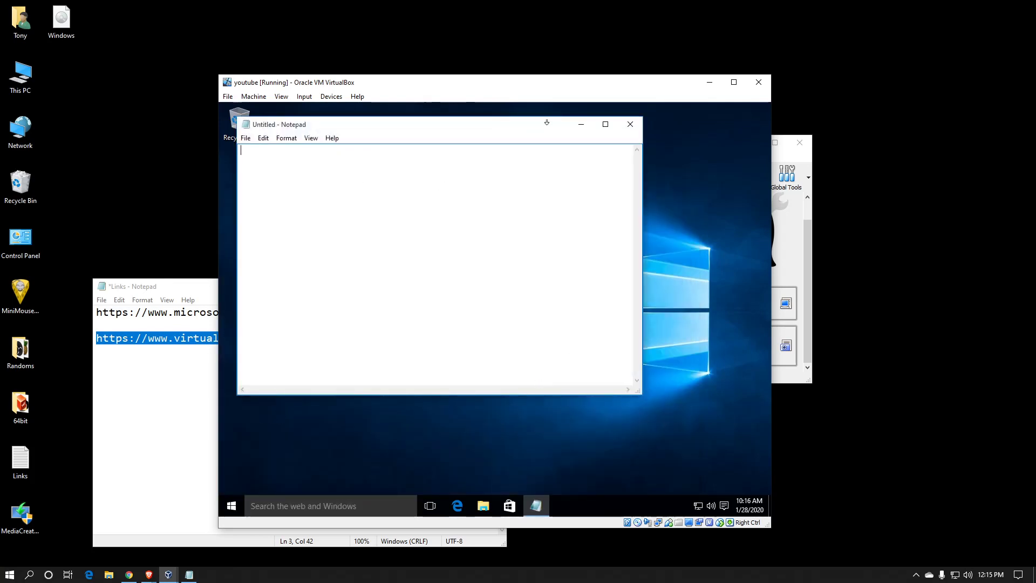
pyautogui.click(629, 124)
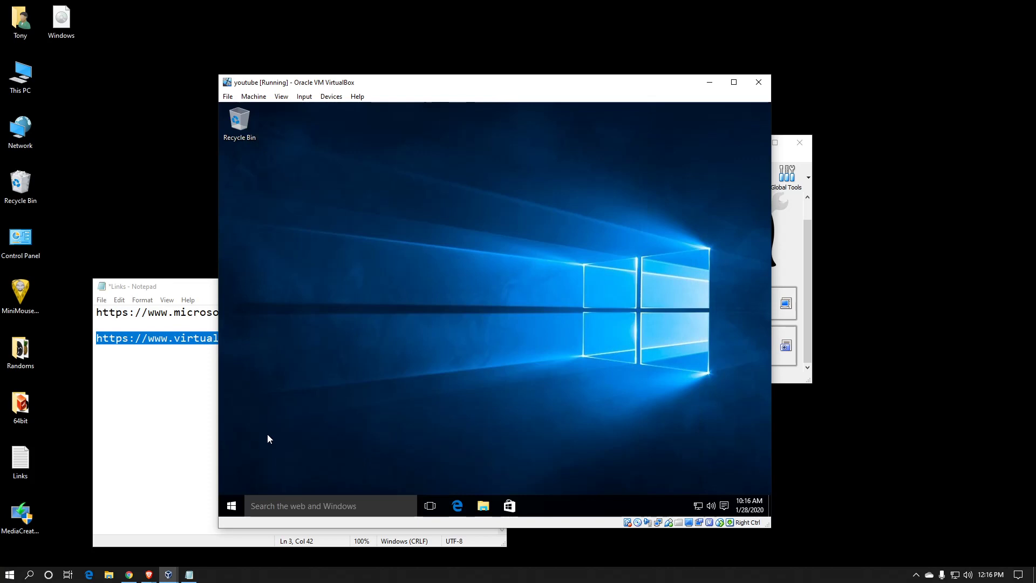
# Restart the guest Windows from inside the youtube machine.
pyautogui.click(234, 504)
pyautogui.click(234, 479)
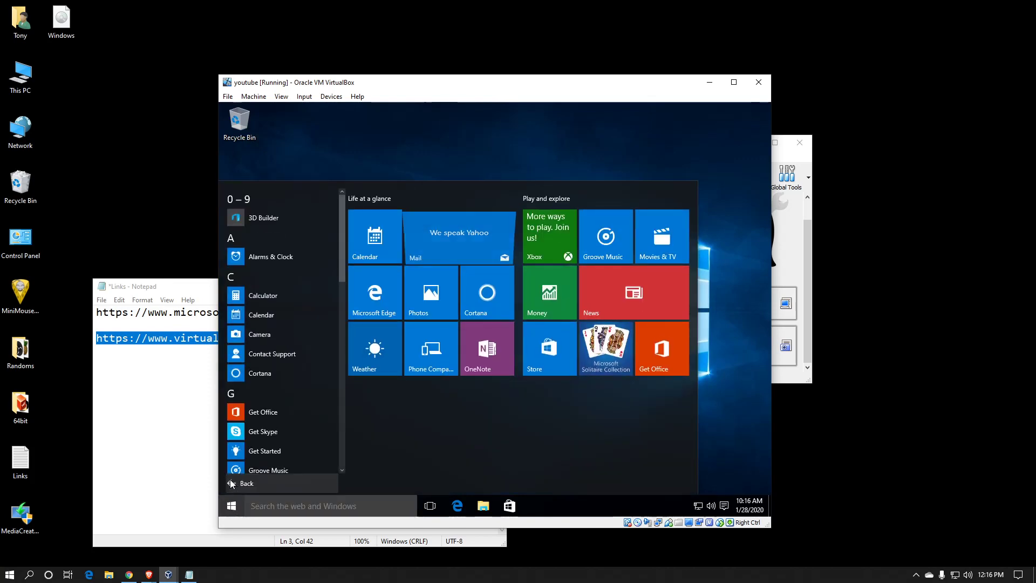
pyautogui.click(230, 480)
pyautogui.click(235, 462)
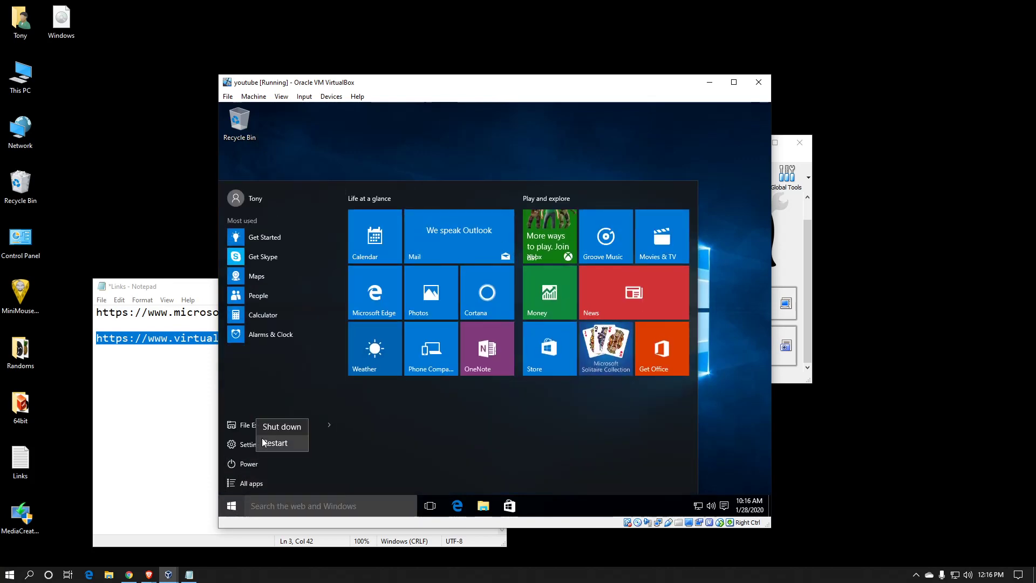
pyautogui.click(273, 443)
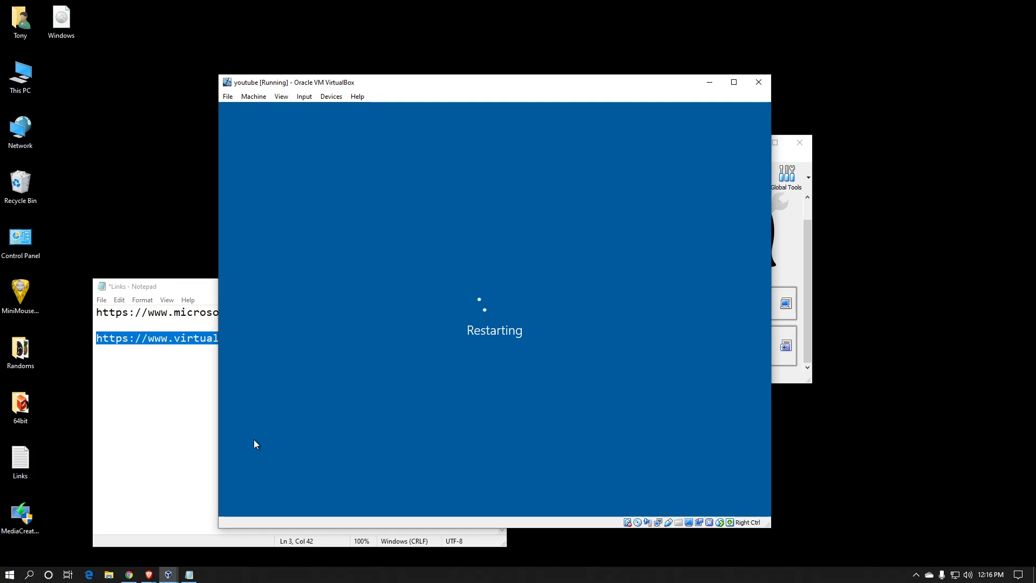
# Move the VirtualBox Manager window clear of the youtube machine's window and dismiss the mouse integration notice.
pyautogui.click(809, 268)
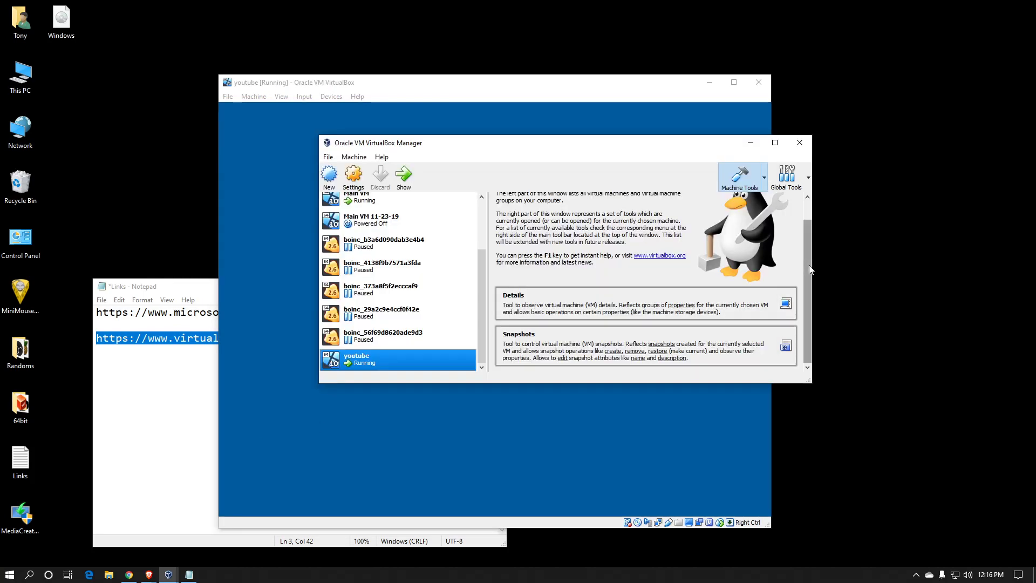
pyautogui.moveTo(596, 149); pyautogui.dragTo(820, 299)
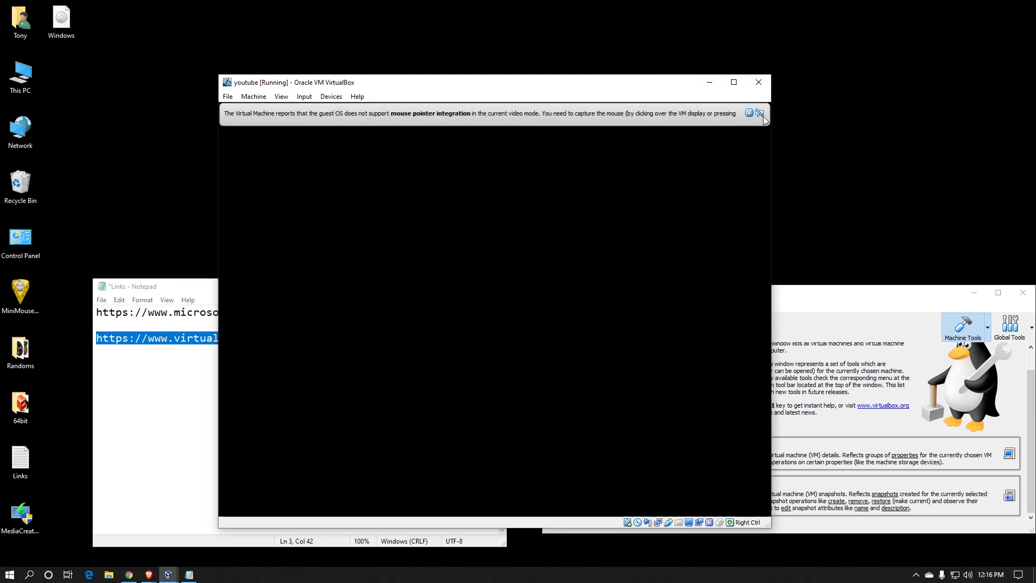
pyautogui.click(749, 112)
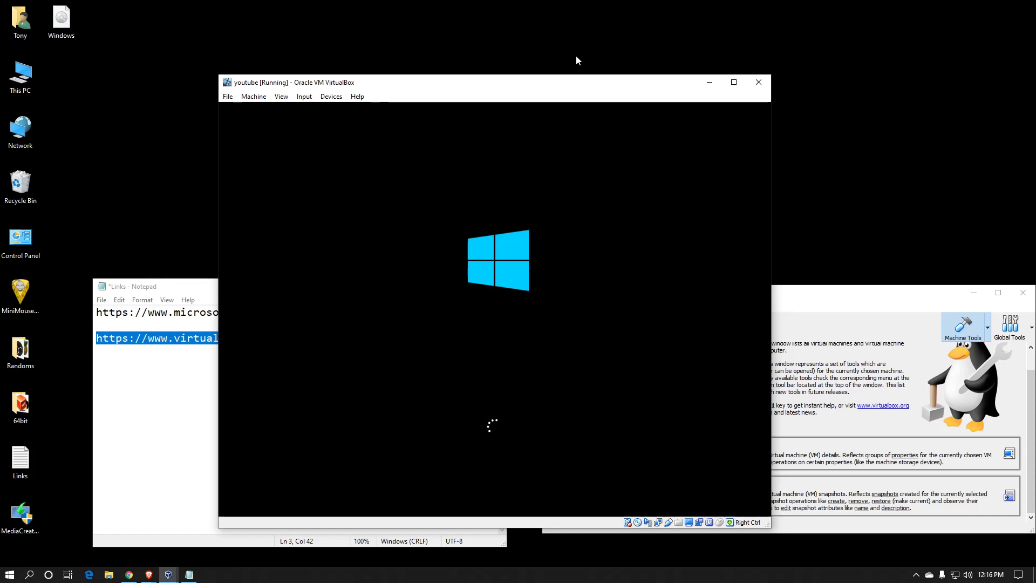
# Unmount Windows.iso from the running machine's optical drive, check that it is deselected, and dismiss the mouse integration notice.
pyautogui.click(330, 97)
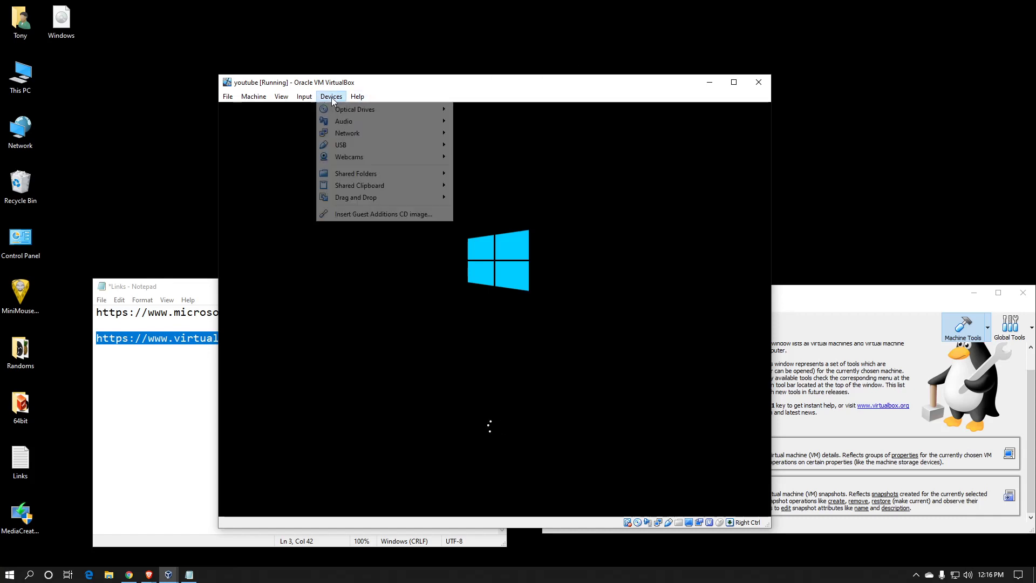
pyautogui.moveTo(378, 110)
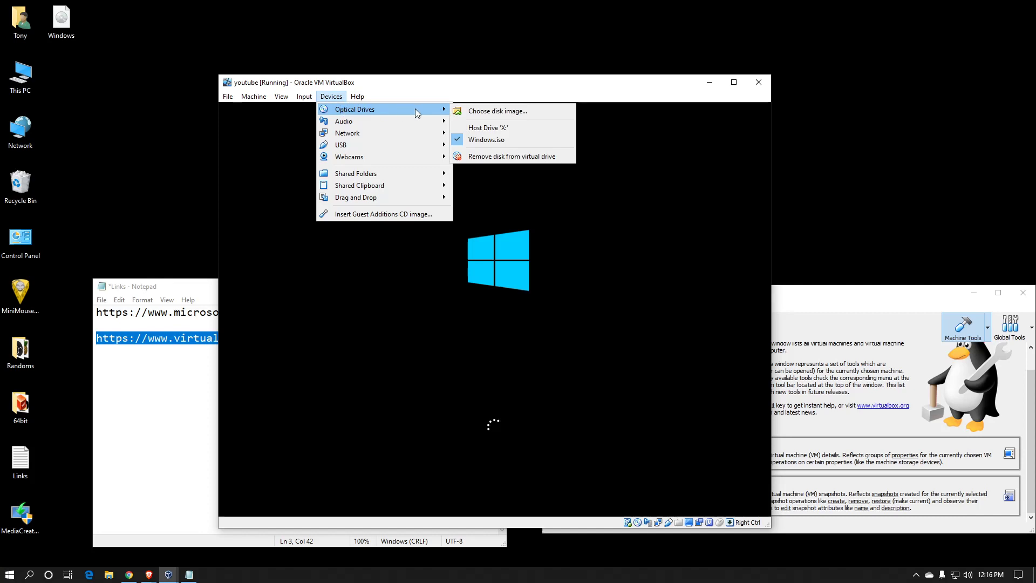
pyautogui.click(460, 141)
pyautogui.click(334, 96)
pyautogui.moveTo(356, 112)
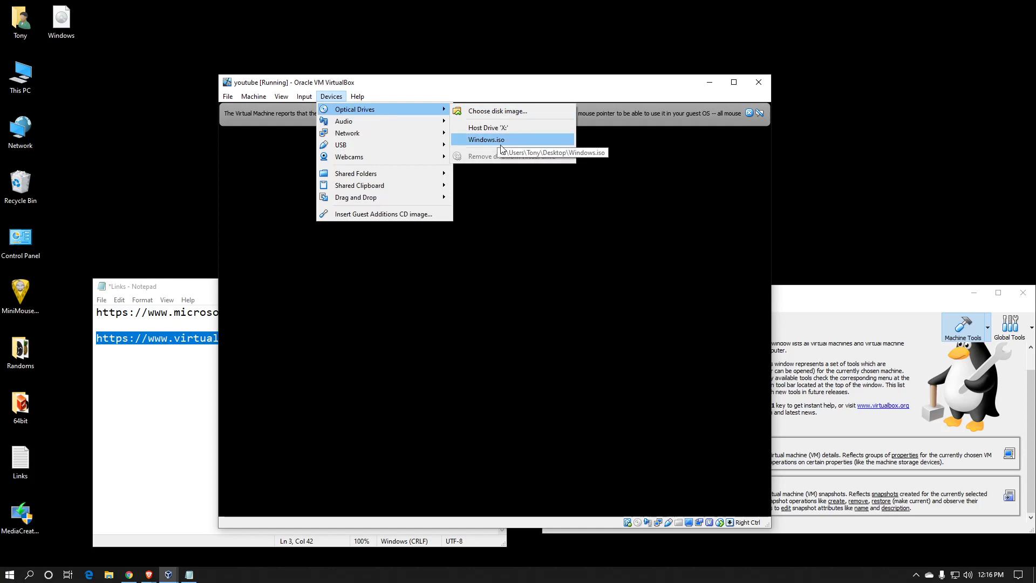
pyautogui.click(510, 86)
pyautogui.click(749, 112)
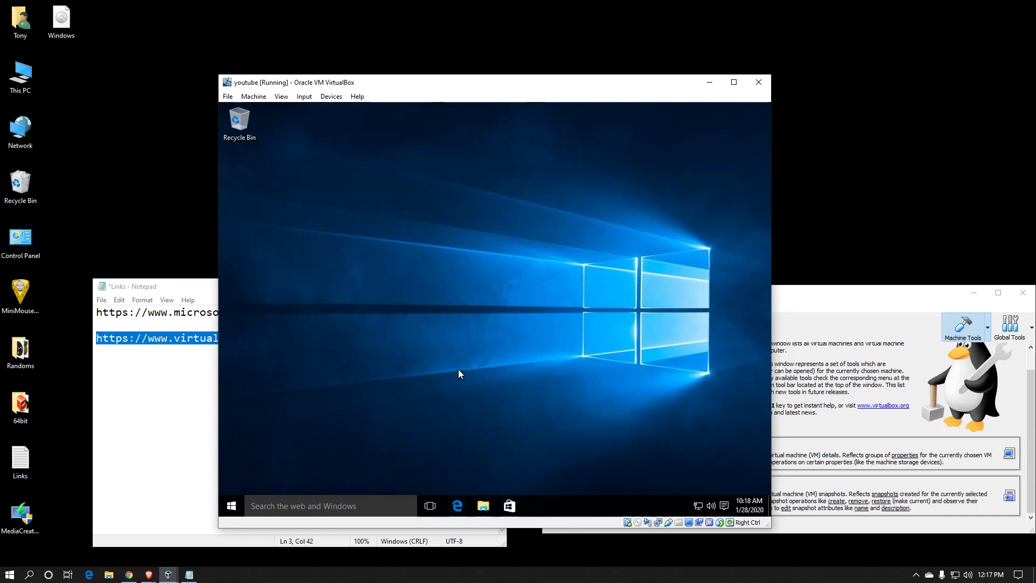
# Shut down the guest Windows and start the powered-off youtube machine again from VirtualBox Manager.
pyautogui.click(232, 506)
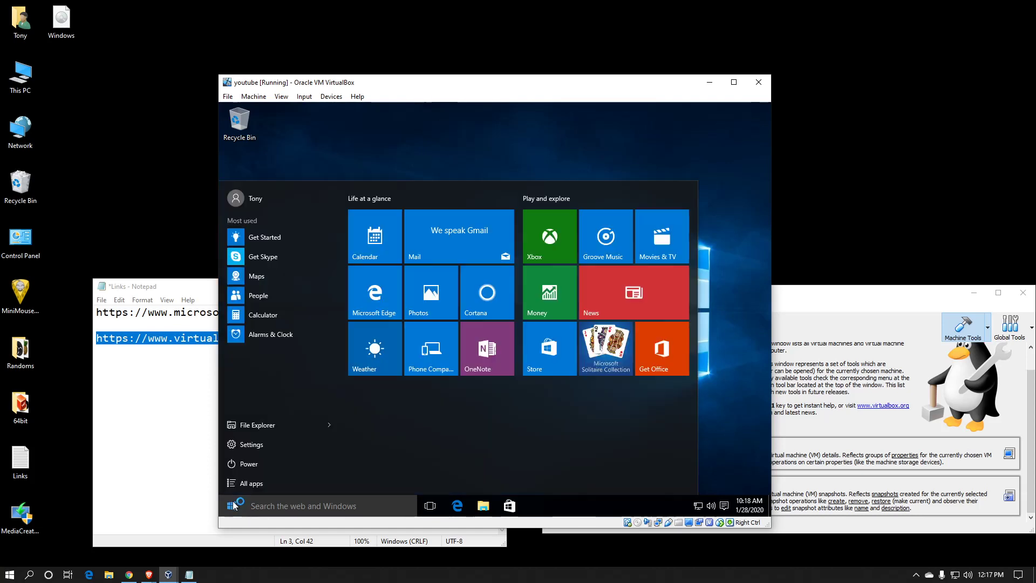
pyautogui.click(277, 461)
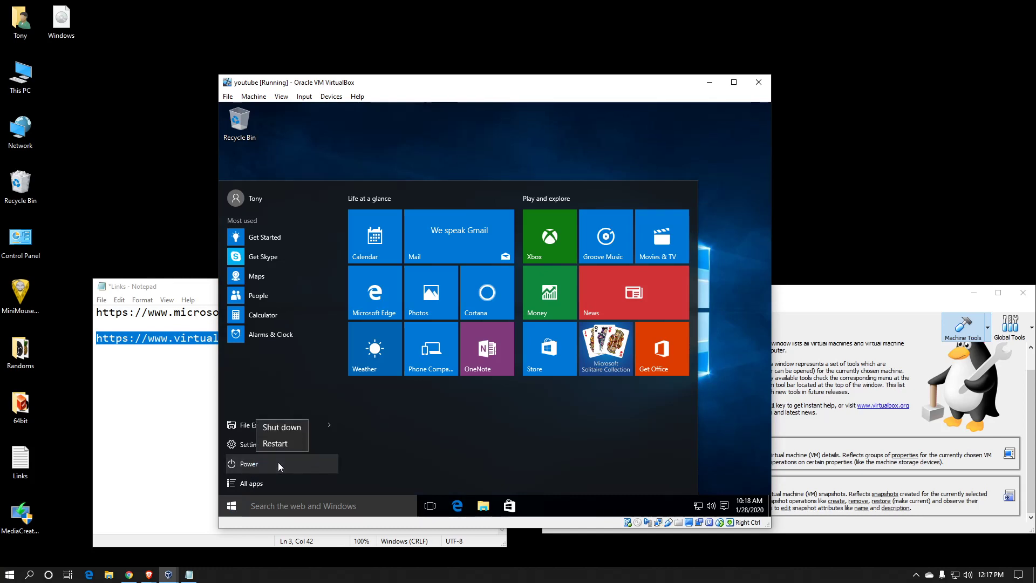
pyautogui.click(282, 428)
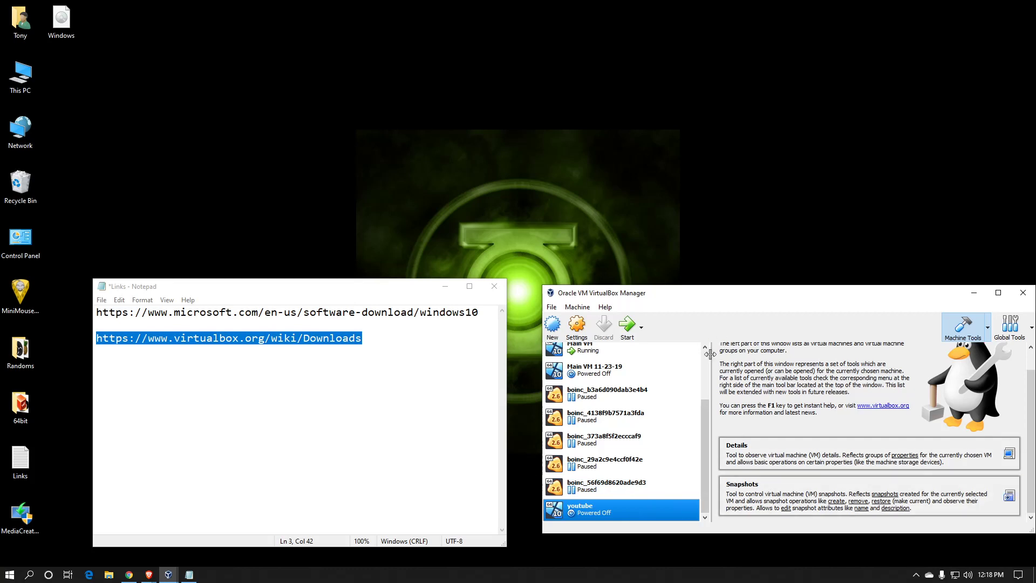
pyautogui.click(626, 332)
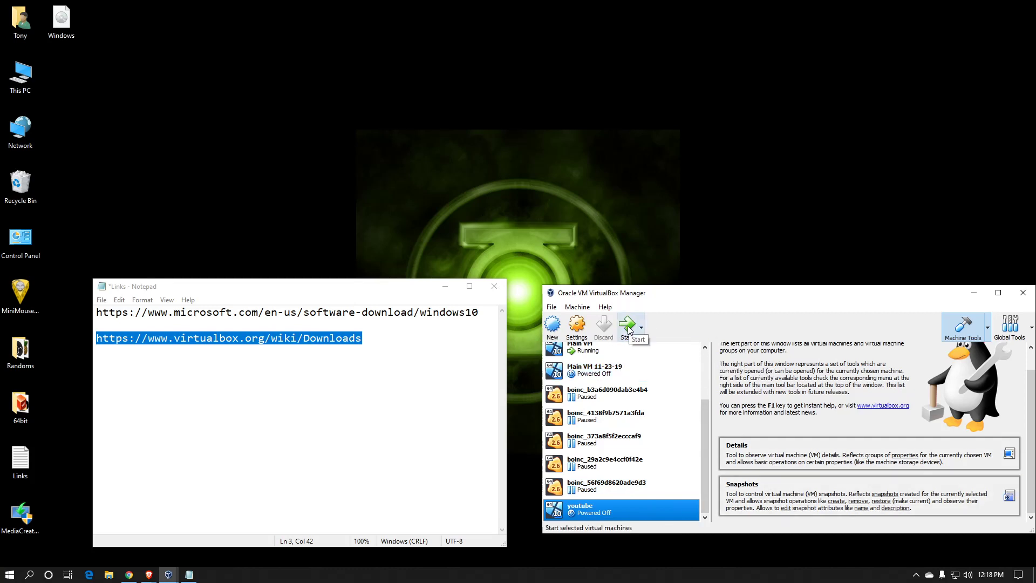